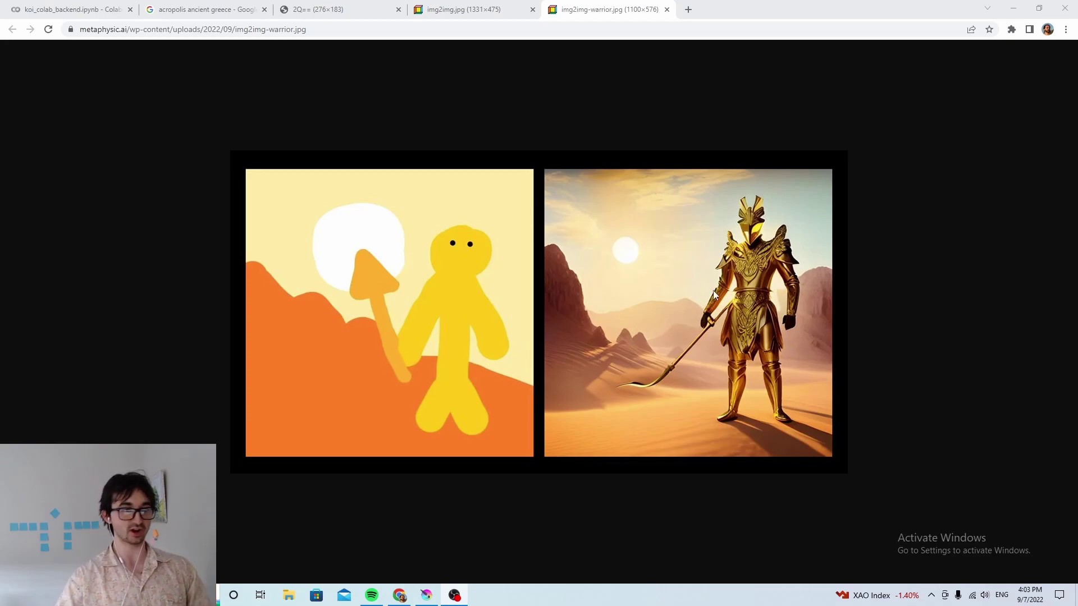
- View the anime img2img comparison image in Chrome, then minimize the browser to return to Krita
left_click(472, 10)
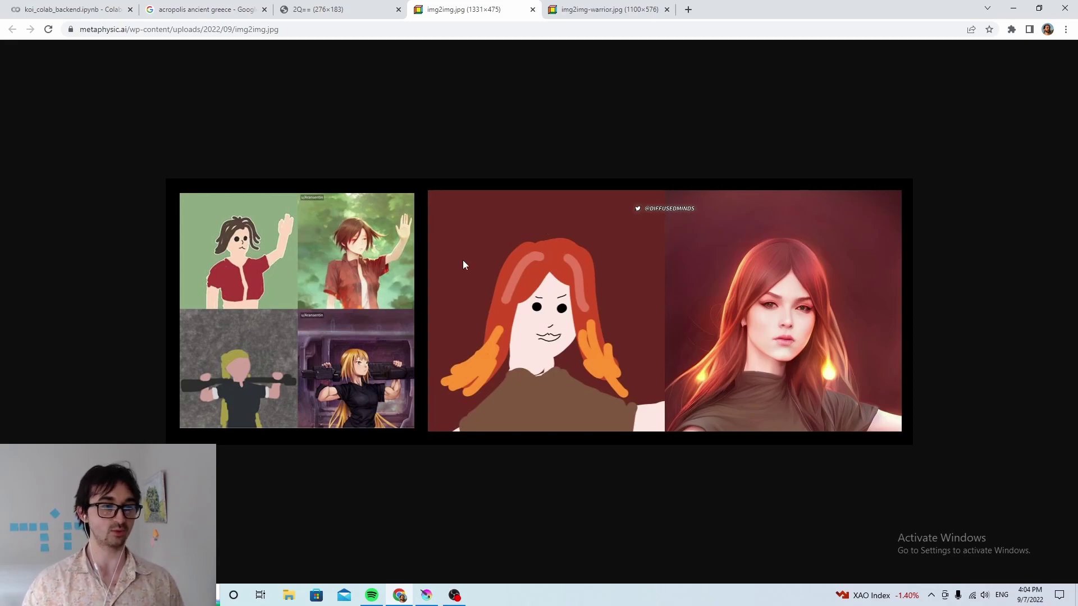
left_click(1013, 7)
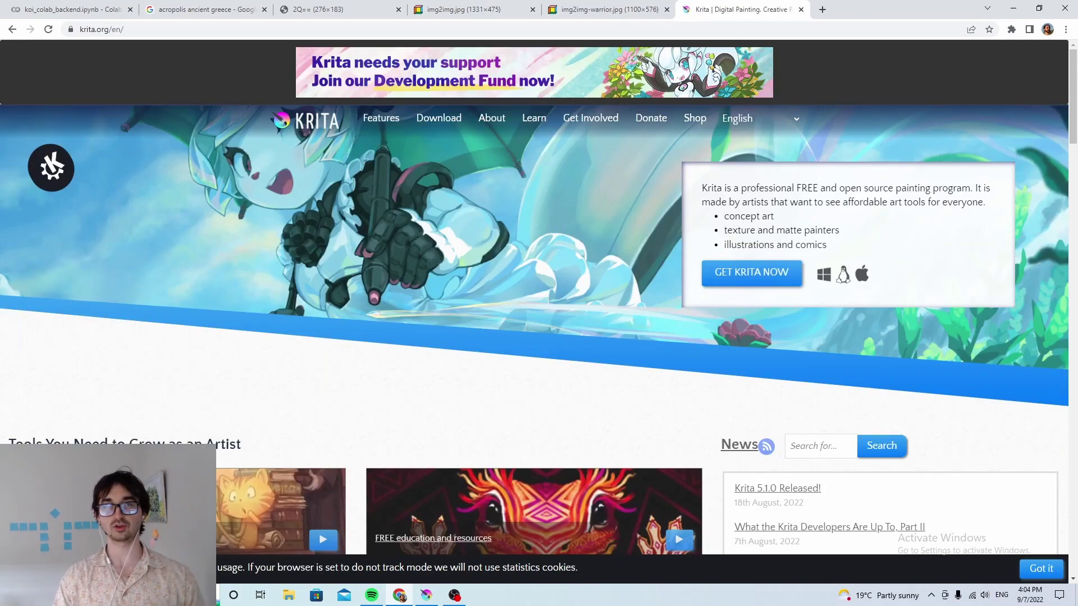
- Close the Krita website tab and create a new 512×512 px canvas
middle_click(740, 8)
key("alt+Tab")
key("ctrl+n")
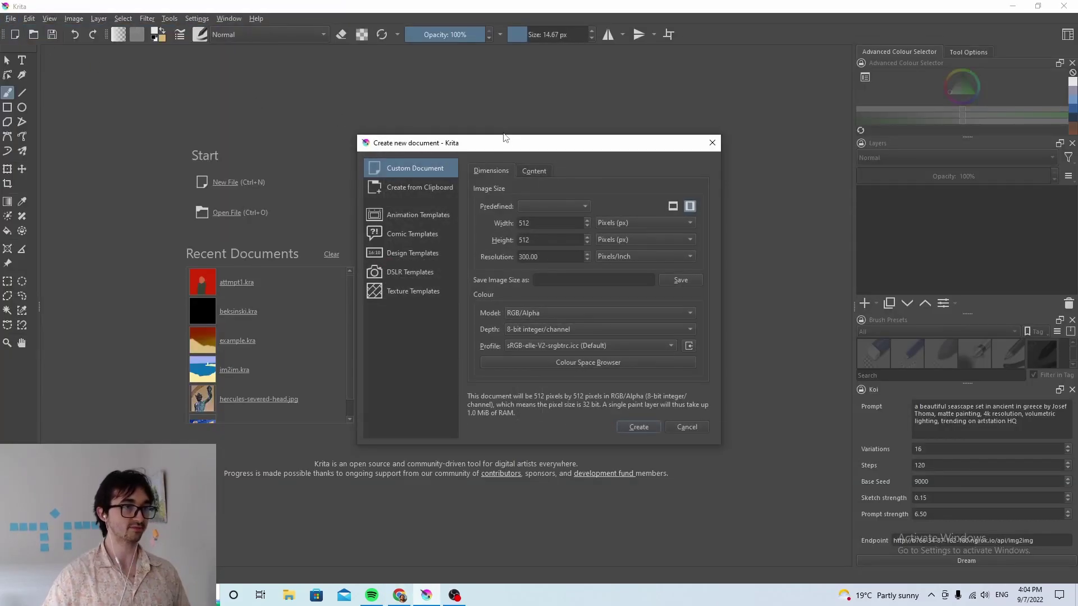
left_click(542, 224)
double_click(543, 224)
key("Tab")
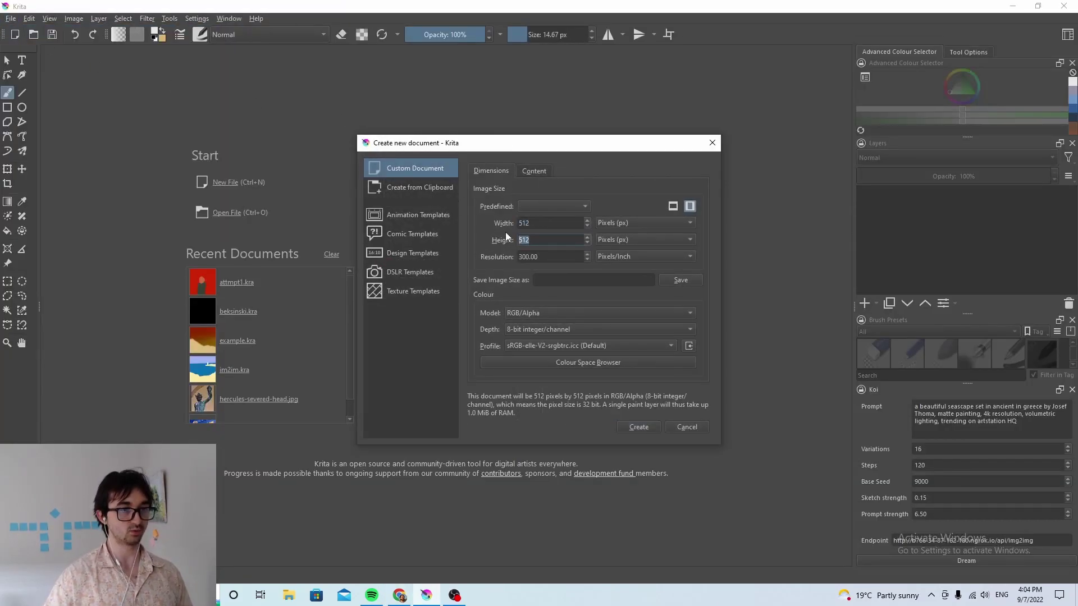
key("shift+Tab")
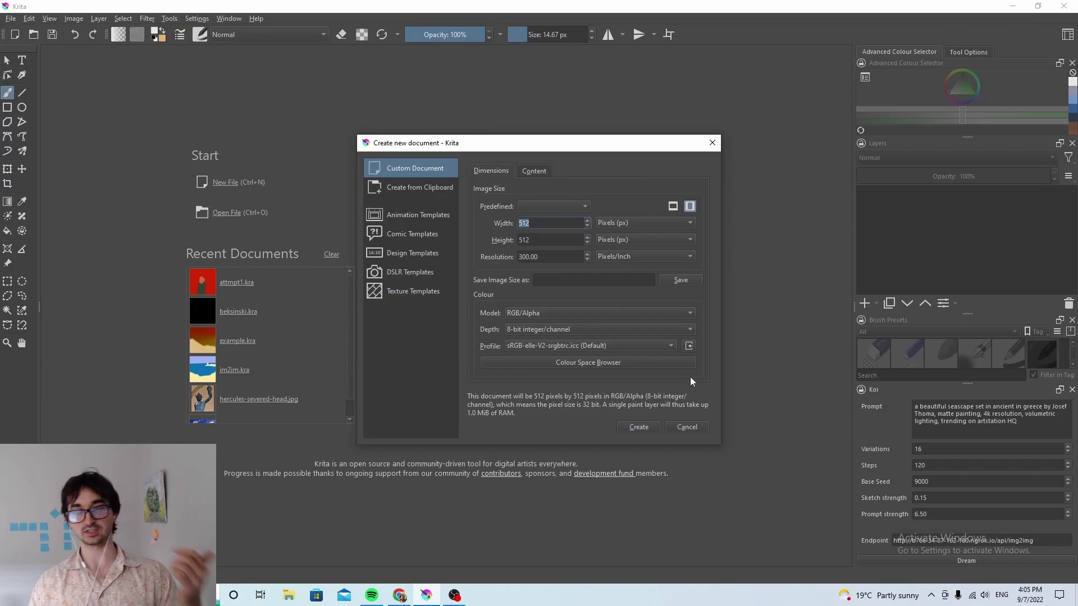
left_click(640, 427)
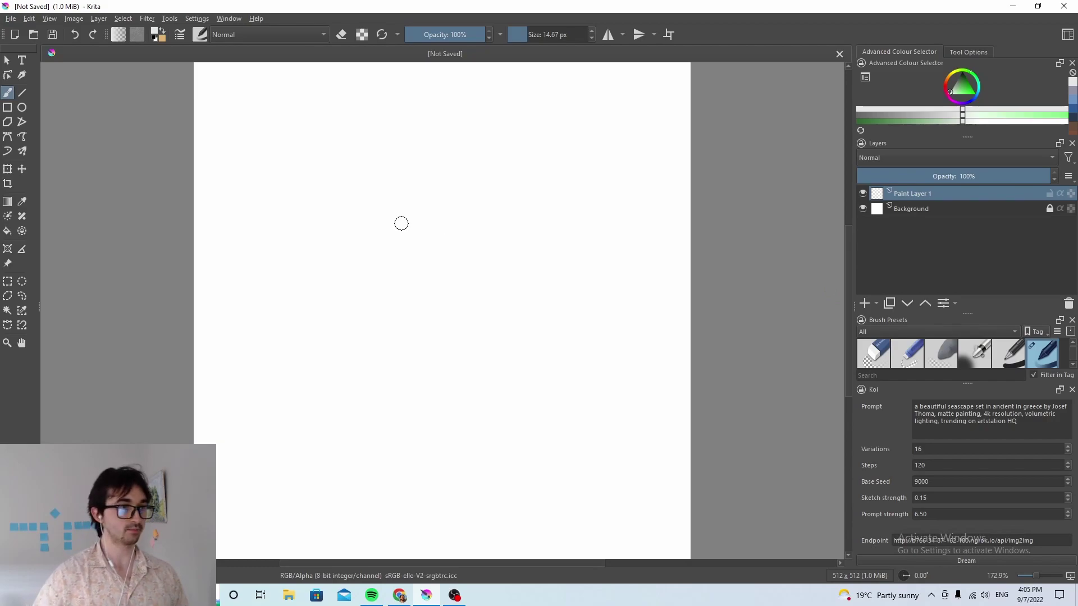
- Select the Koi prompt text and place the caret at its end
scroll(399, 223, "up", 2)
scroll(401, 223, "down", 2)
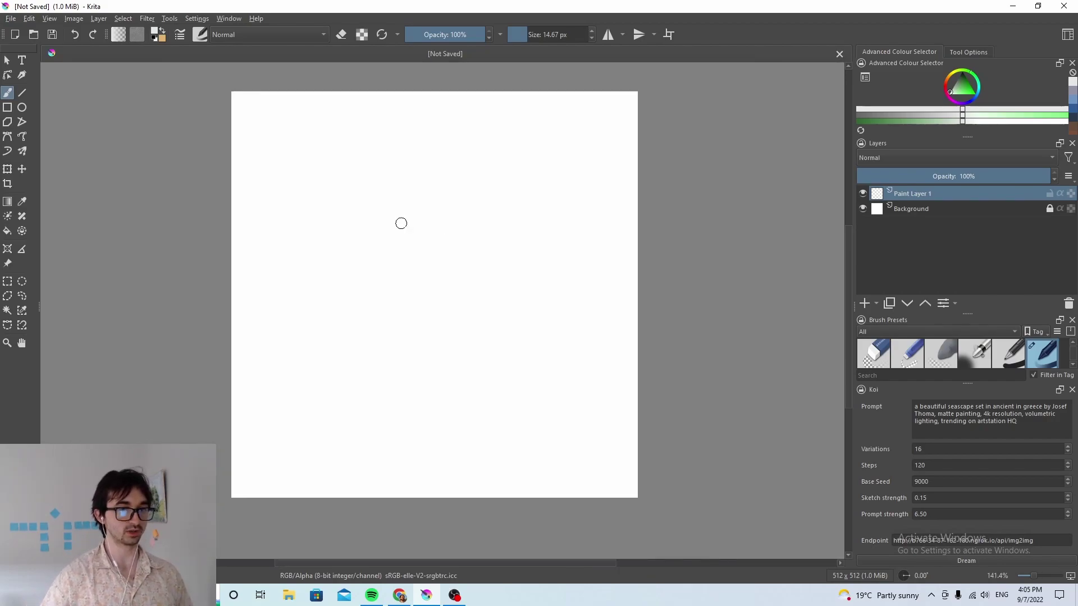
left_click_drag(1017, 422, 914, 406)
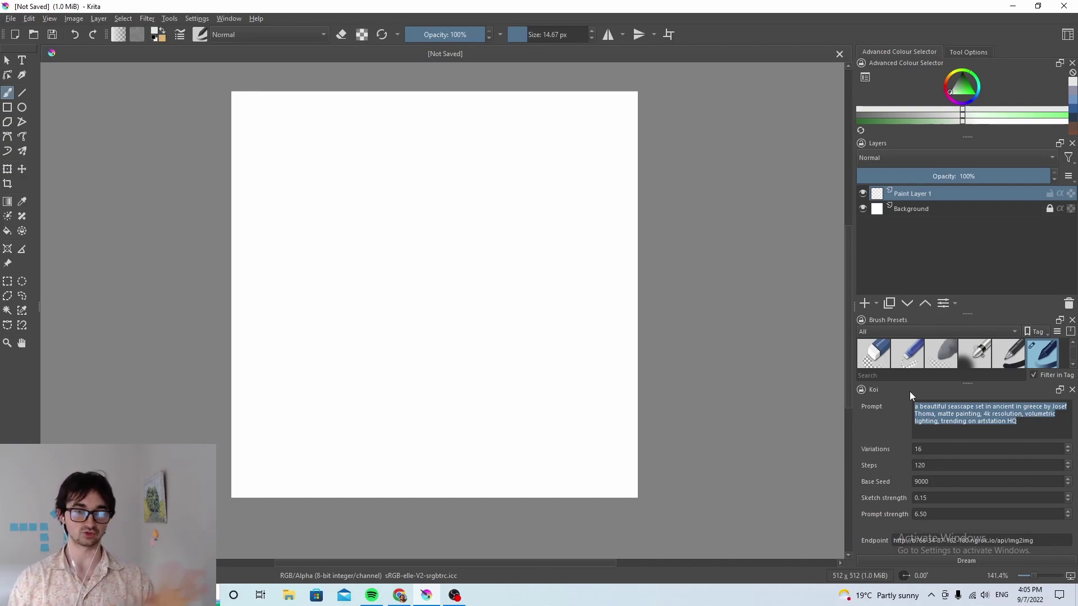
left_click(938, 431)
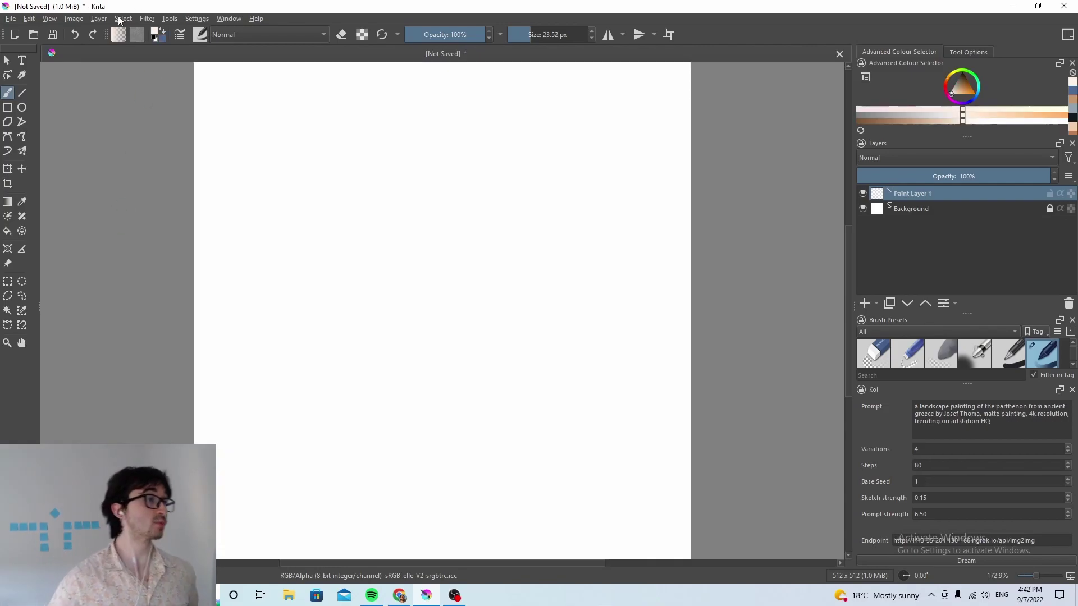
- Import the lighthouse photo download (1).jpg as a new layer
left_click(122, 19)
mouse_move(146, 21)
mouse_move(102, 22)
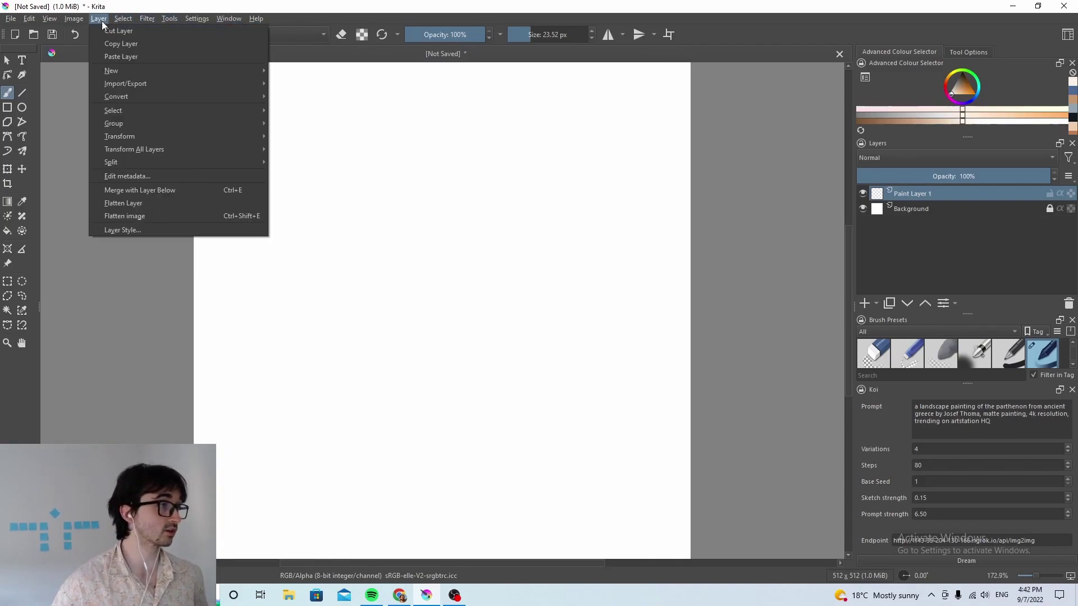
mouse_move(166, 73)
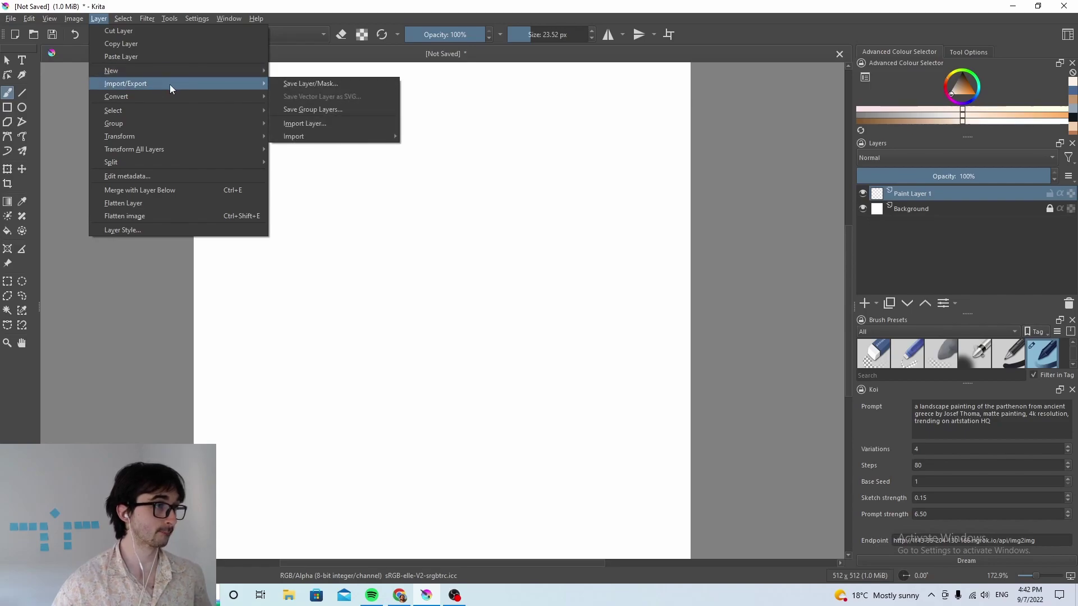
left_click(325, 123)
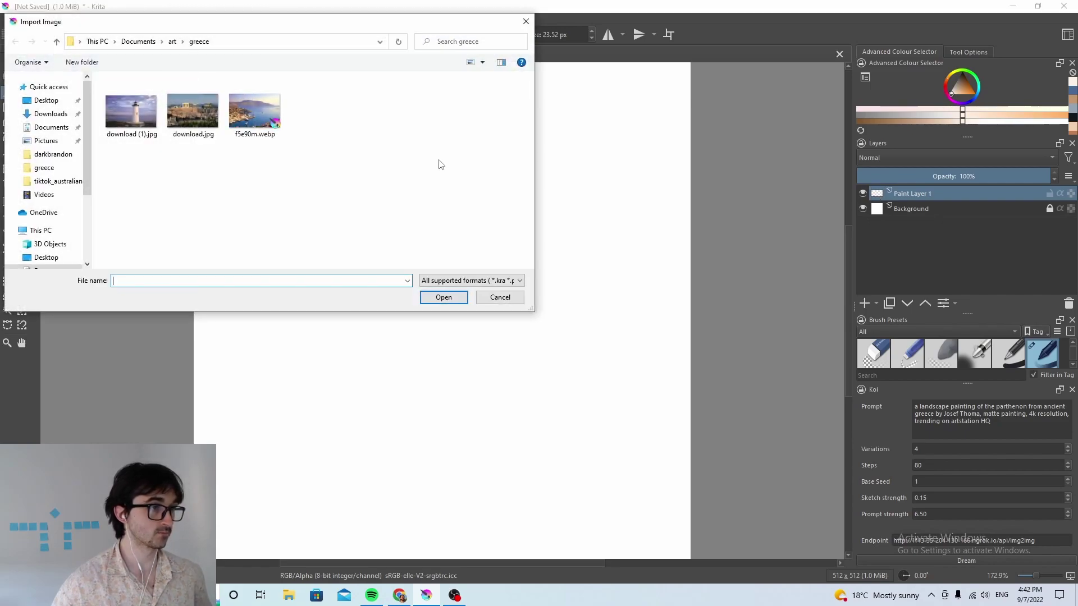
double_click(192, 110)
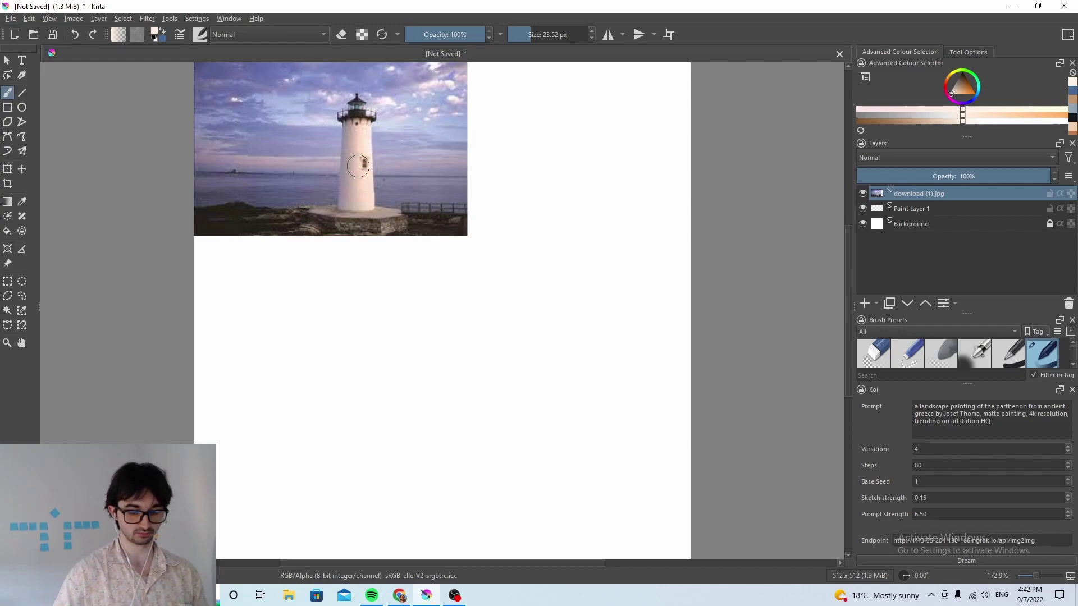
- Sample the blue-purple sea colour, return to the brush, and select Paint Layer 1
key("p")
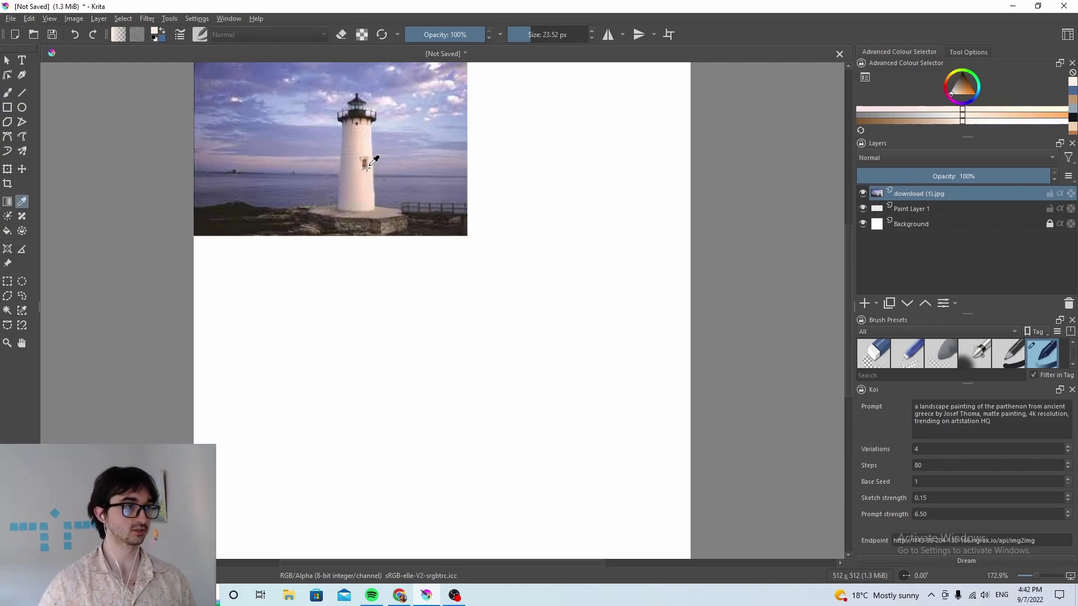
left_click(289, 184)
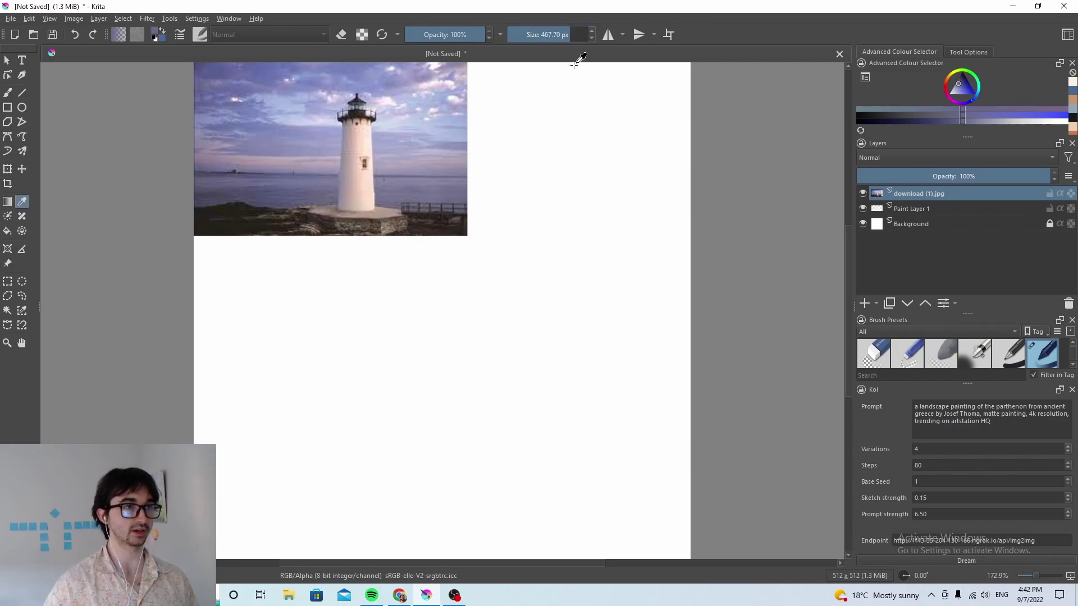
key("b")
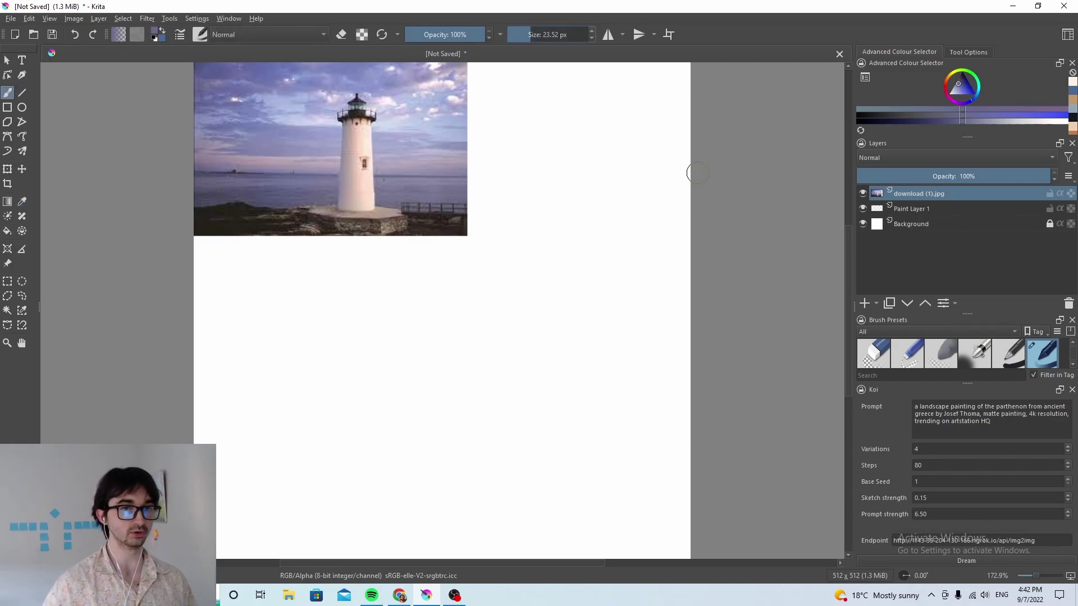
key("Page_Down")
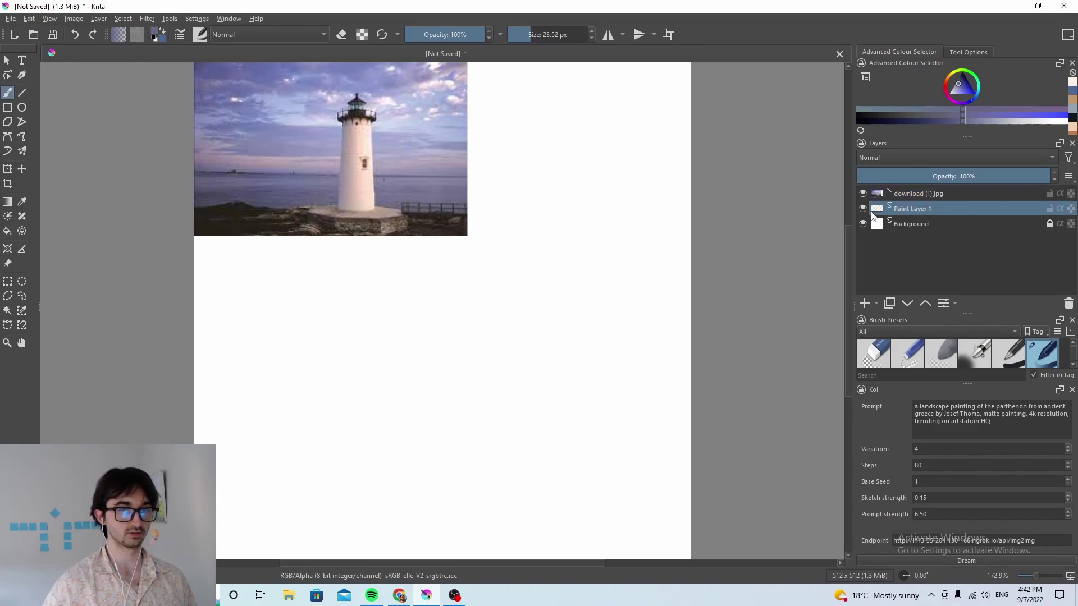
- Enlarge the brush to about 293 px and paint blue-purple across all of Paint Layer 1
left_click(556, 34)
mouse_move(578, 84)
left_mouse_down()
mouse_move(595, 107)
mouse_move(235, 194)
mouse_move(577, 337)
mouse_move(312, 553)
mouse_move(674, 550)
left_mouse_up()
key("1")
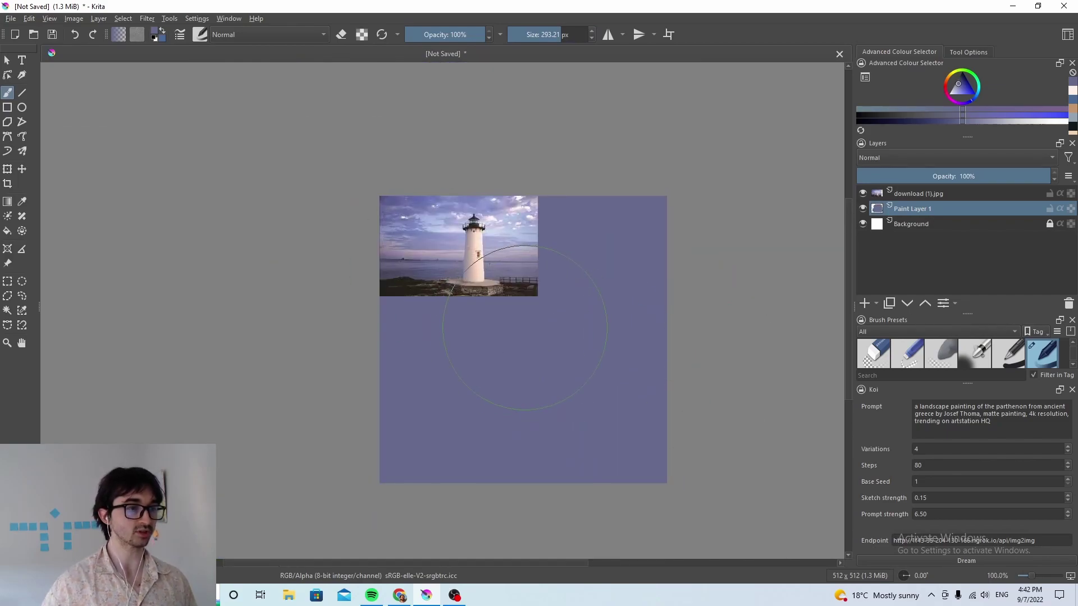
scroll(504, 333, "up", 1)
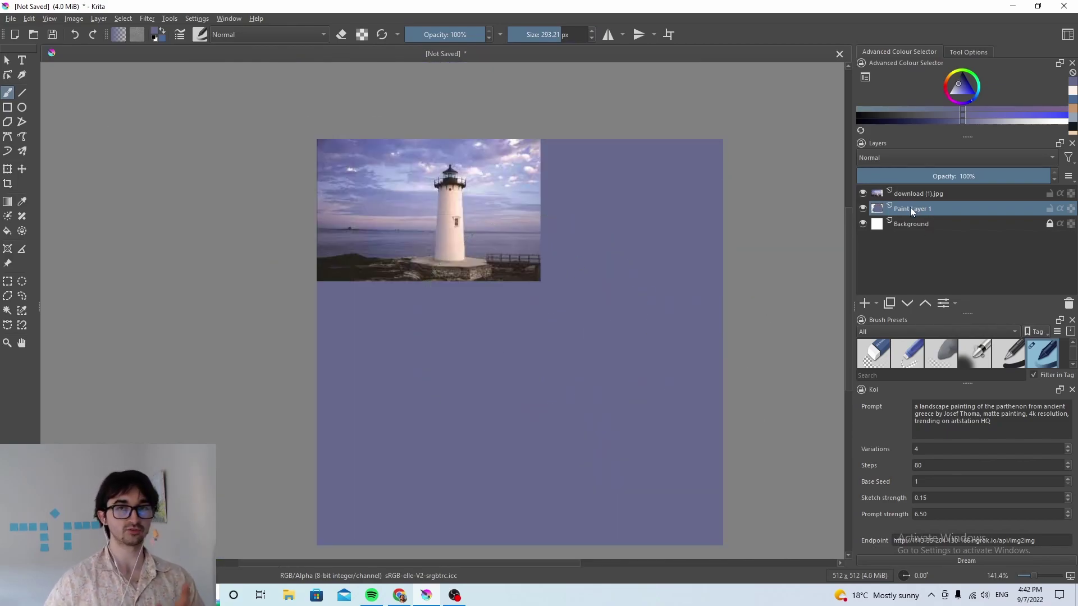
mouse_move(910, 209)
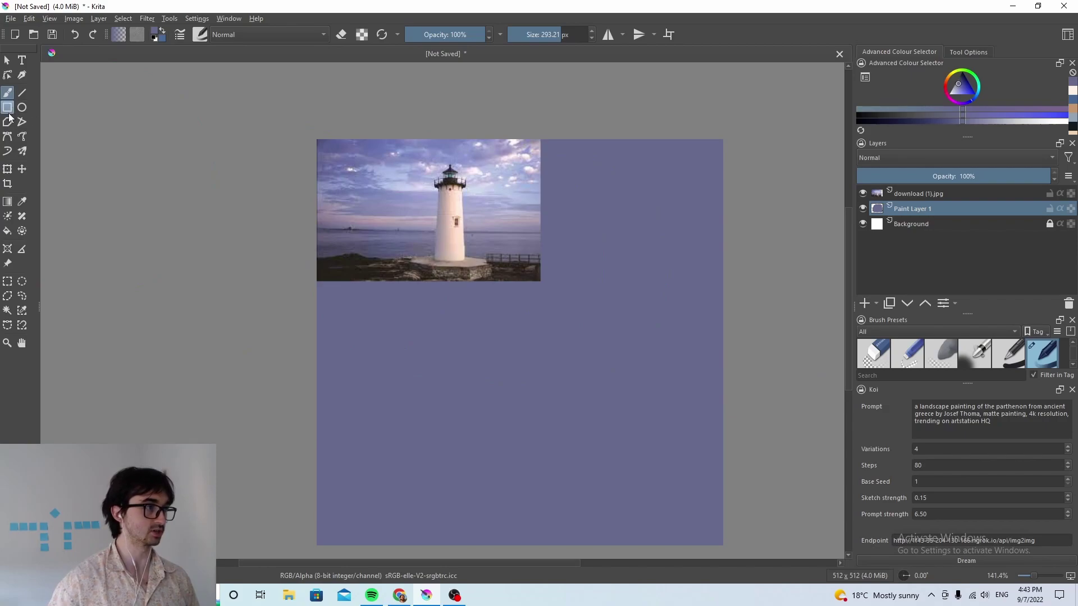
- On a new Paint Layer 2, block in tan rocks, a cream tower and a dark lantern with gallery
key("Insert")
left_click_drag(542, 536, 563, 501)
mouse_move(488, 539)
left_mouse_down()
mouse_move(499, 519)
mouse_move(634, 516)
left_mouse_up()
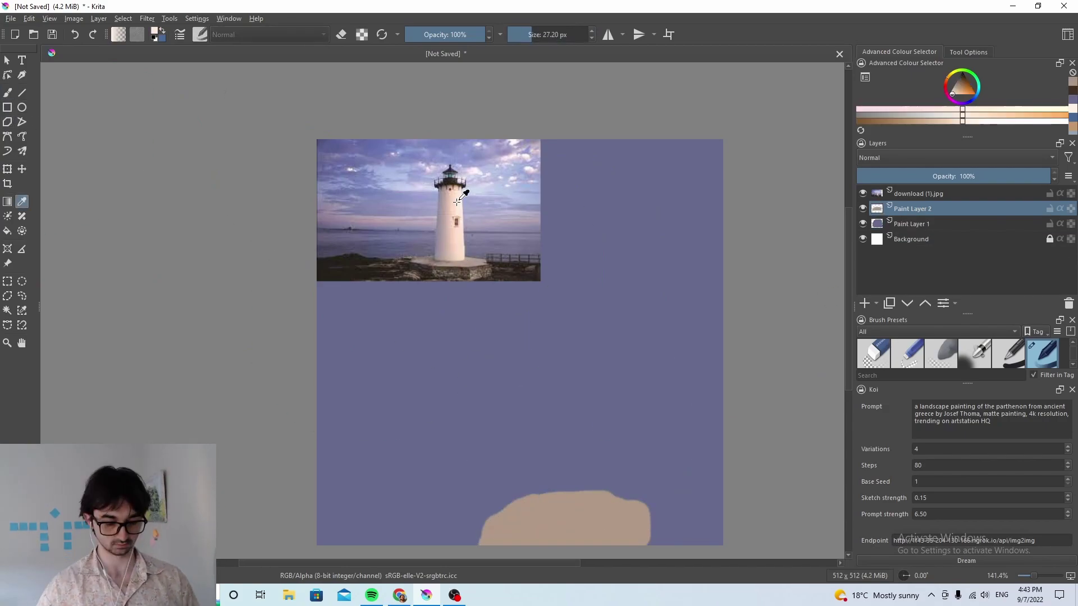
mouse_move(561, 337)
left_mouse_down()
mouse_move(577, 440)
mouse_move(536, 319)
mouse_move(606, 328)
left_mouse_up()
mouse_move(561, 267)
left_mouse_down()
mouse_move(567, 303)
mouse_move(547, 316)
left_mouse_up()
left_click_drag(533, 34, 547, 34)
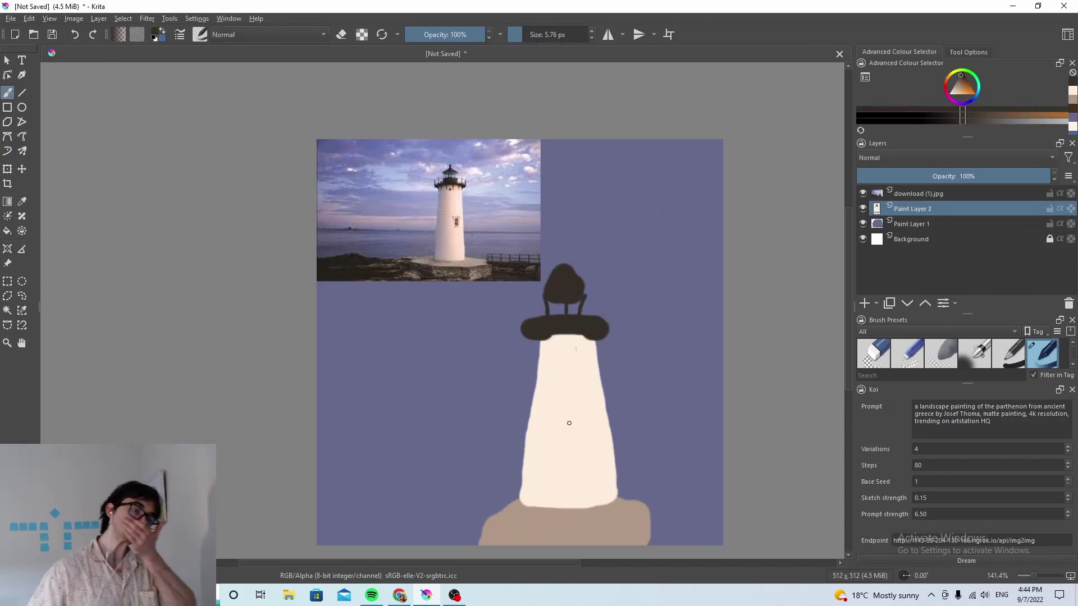
- Paint a light-blue sky on new Paint Layer 3 and hide the reference lighthouse photo
key("Insert")
left_click_drag(732, 362, 348, 360)
key("p")
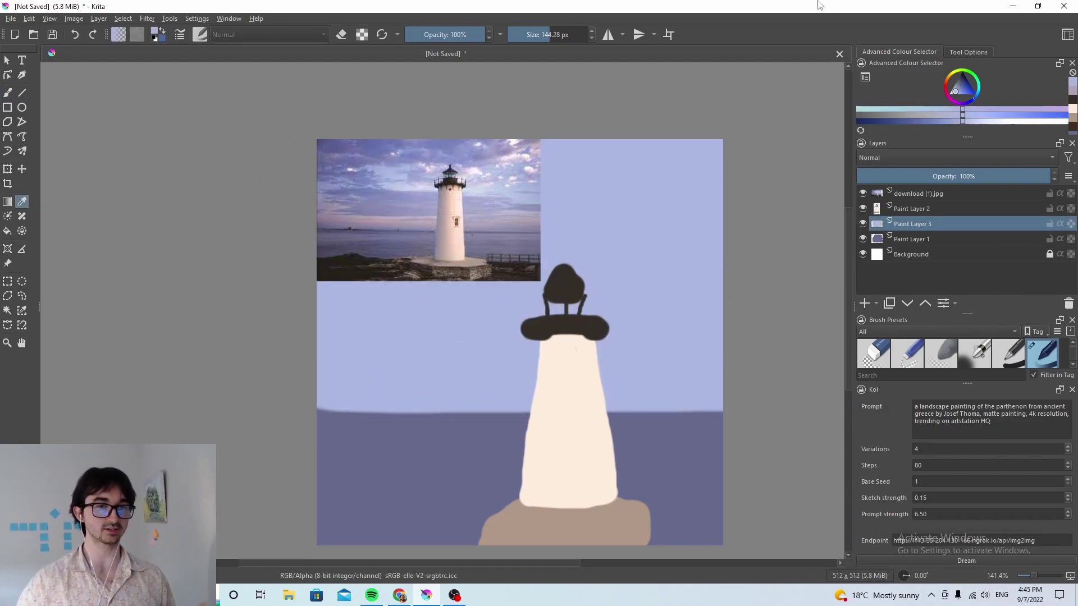
left_click(862, 193)
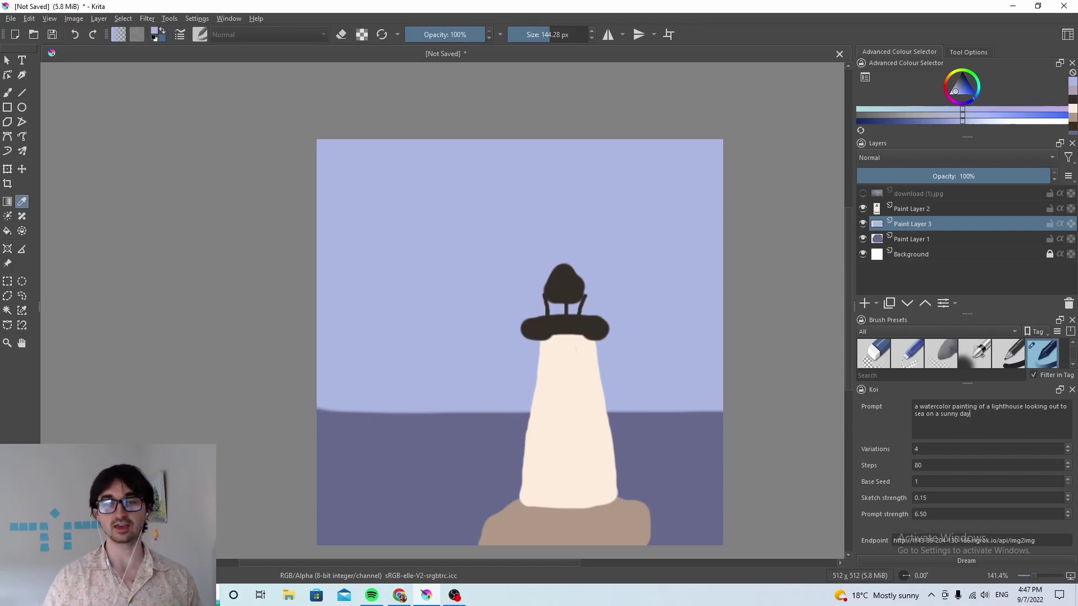
- Search Google for 'famous watercolor artists' and open two article results in background tabs
left_click(401, 595)
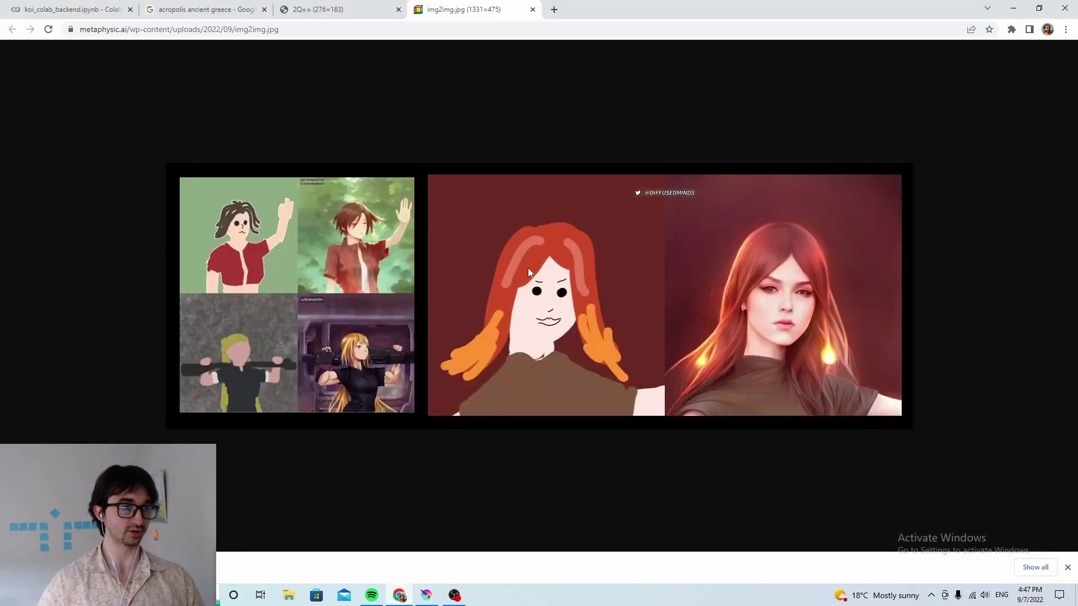
left_click(552, 7)
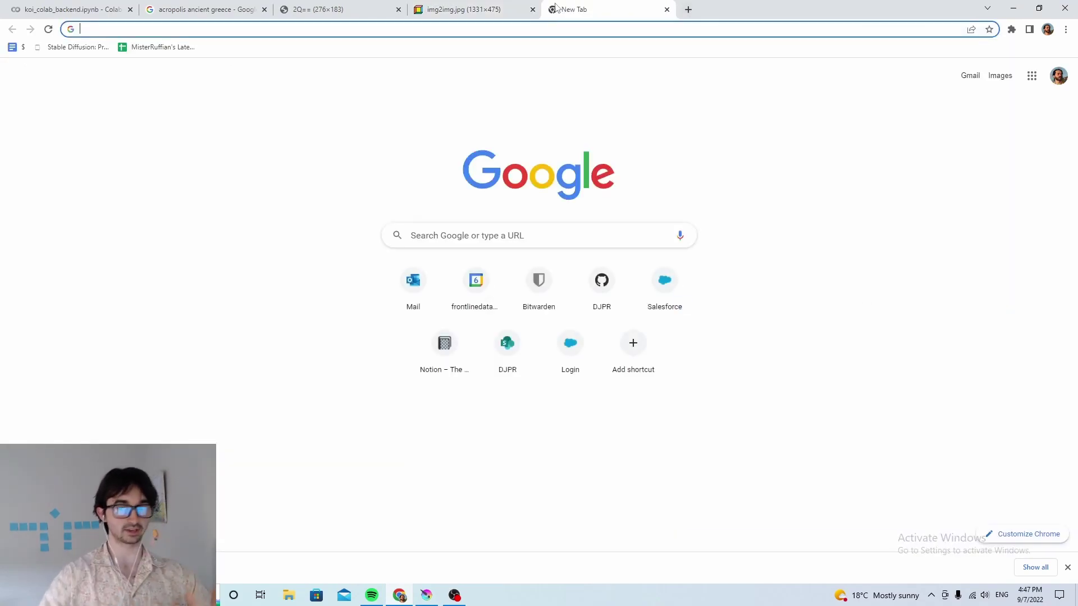
type("famous watercolor artists")
key("Return")
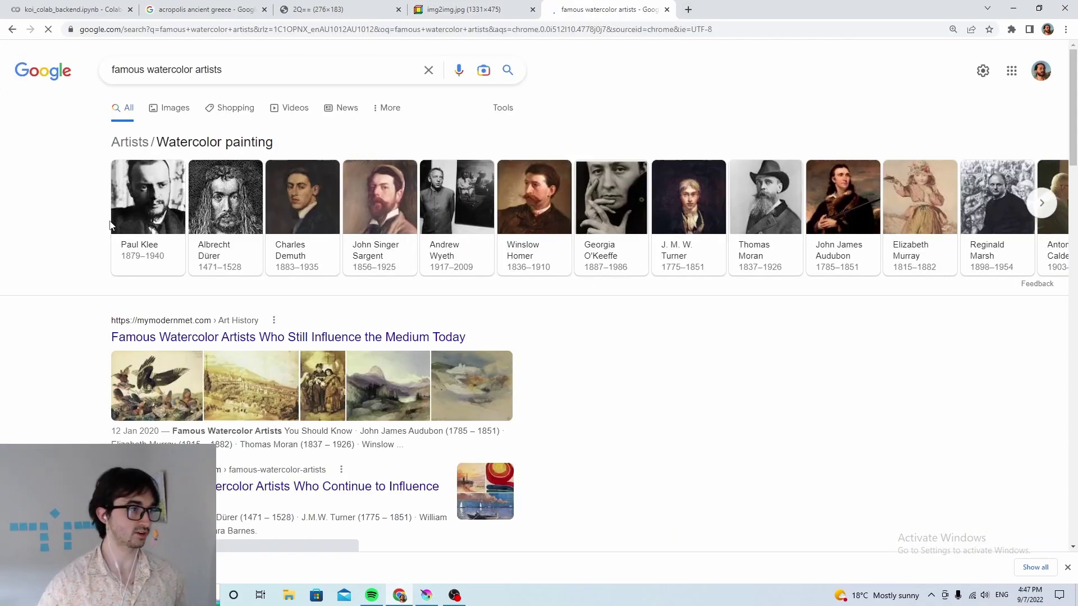
middle_click(477, 384)
middle_click(414, 387)
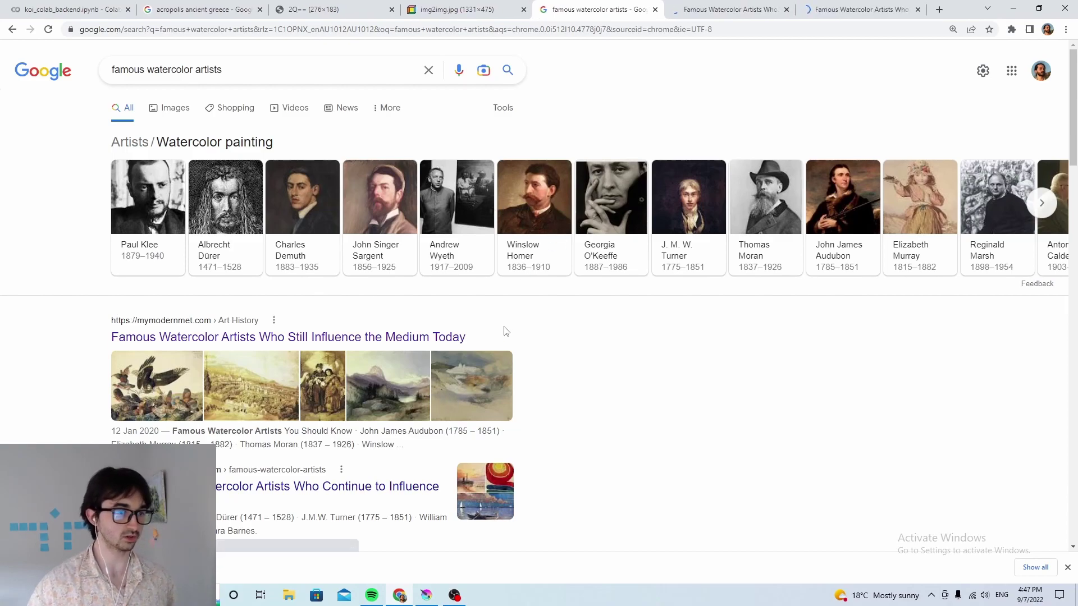
scroll(503, 334, "down", 3)
scroll(204, 99, "up", 3)
- Open the Turner lighthouse watercolor's source article from image results, then revisit the img2img and Acropolis tabs
left_click(173, 110)
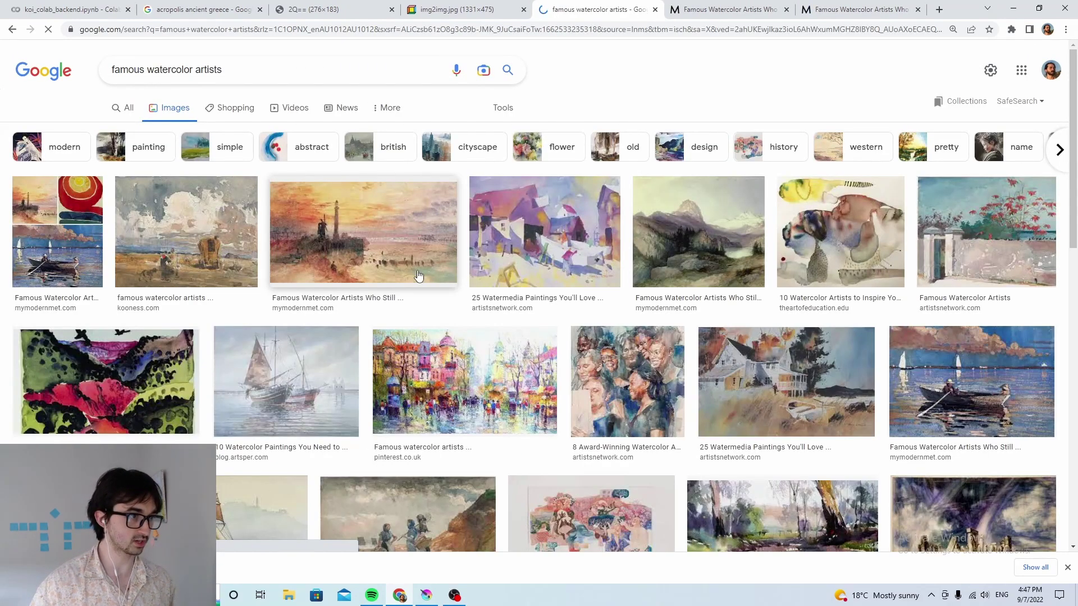
left_click(392, 230)
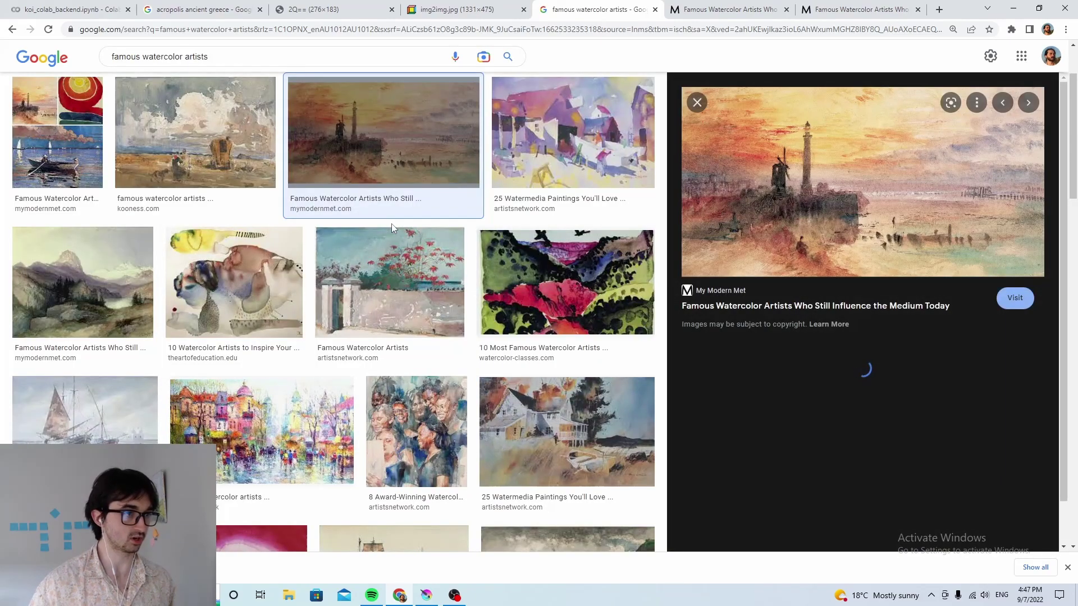
left_click(778, 221)
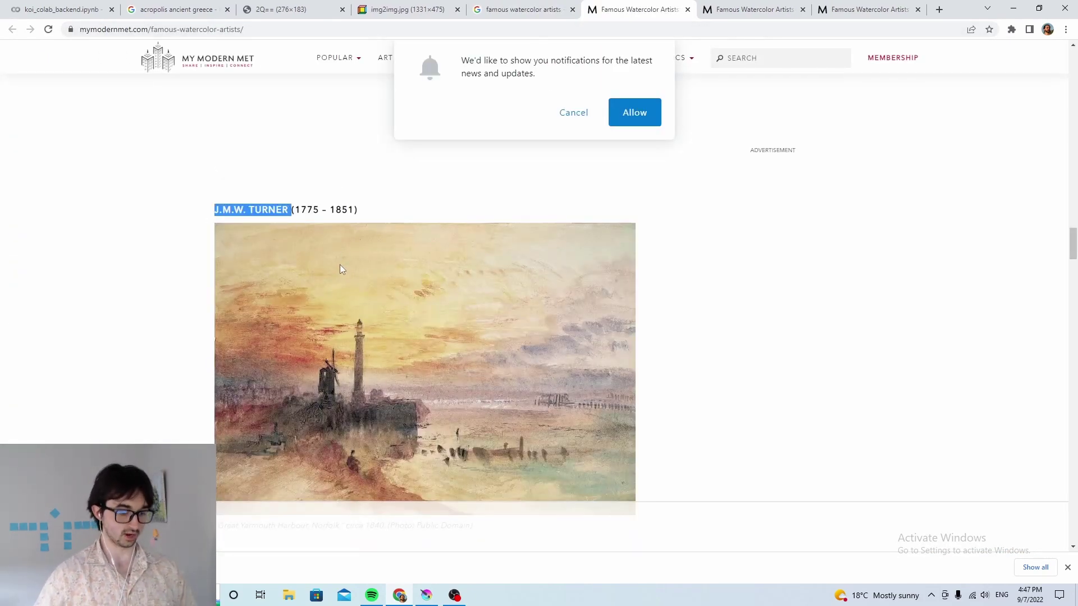
left_click(718, 5)
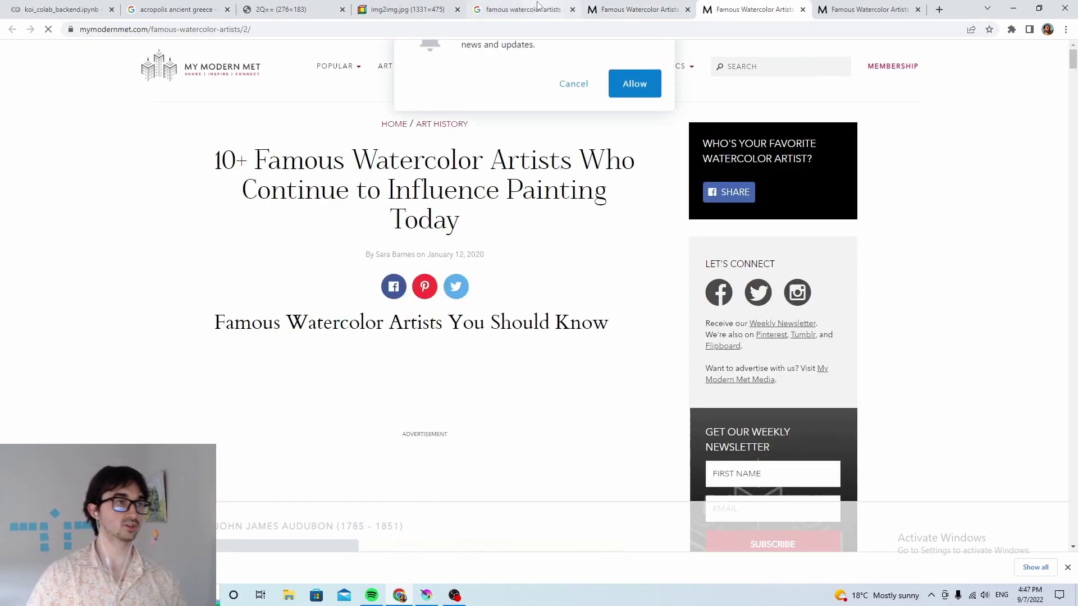
left_click(405, 9)
left_click(303, 9)
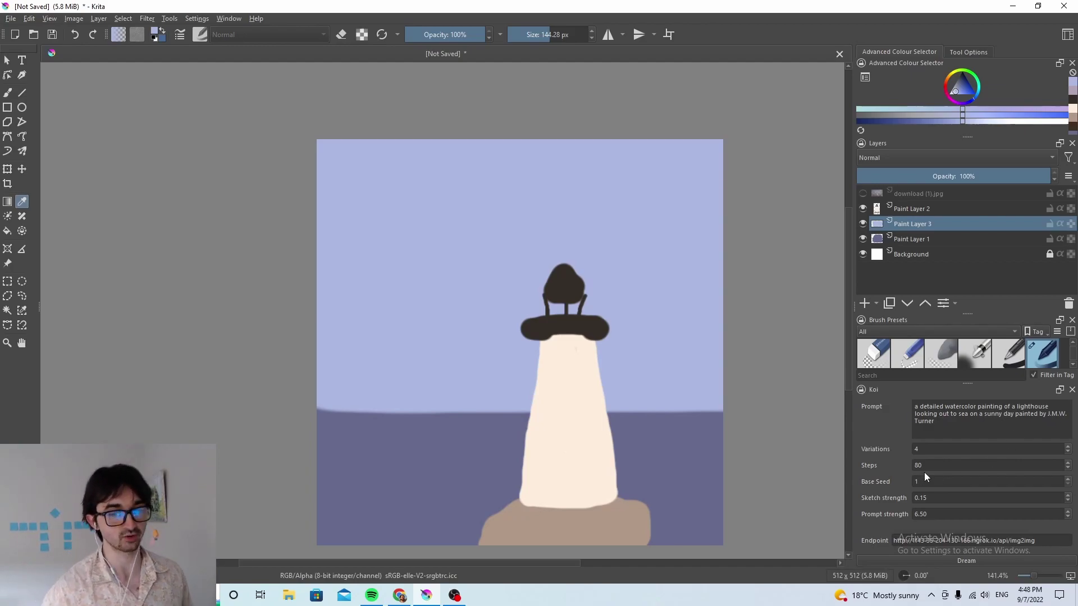
- Set the Koi Base Seed to 1000
left_click(926, 450)
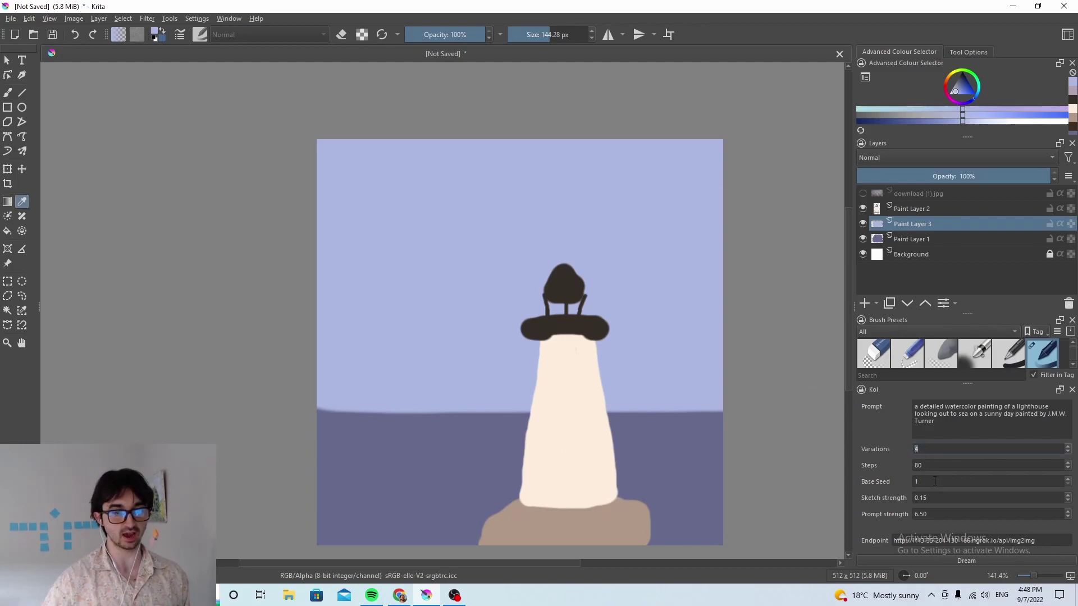
key("Tab")
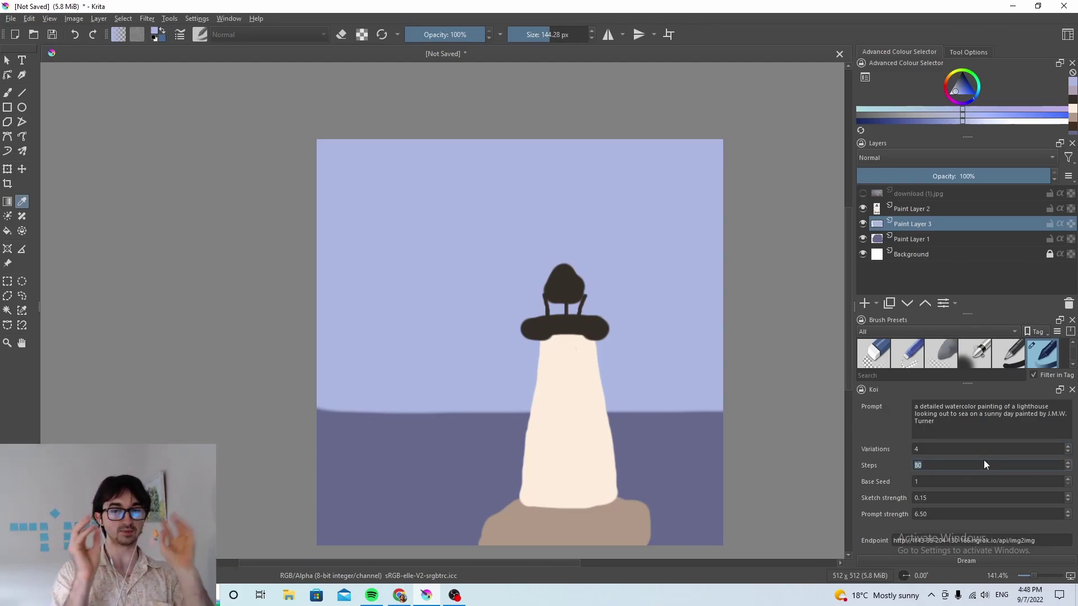
left_click(950, 483)
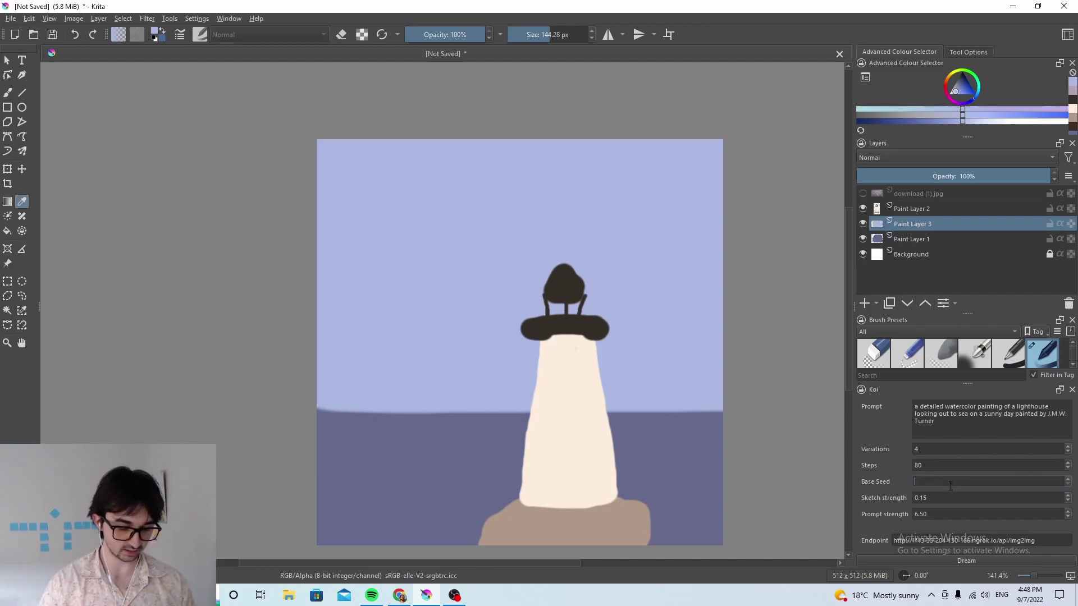
type("00")
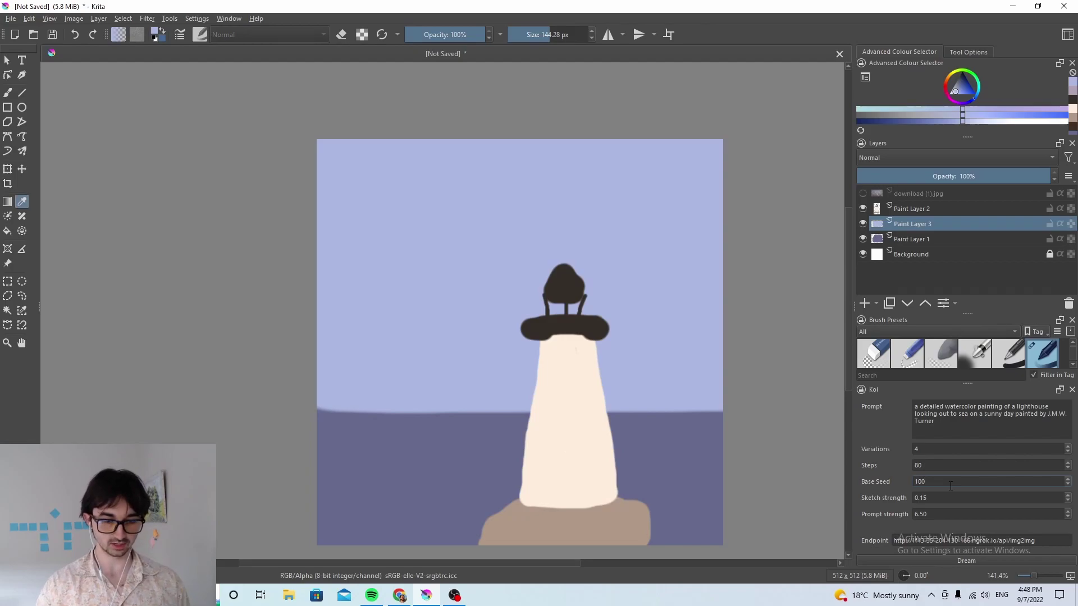
type("0")
- Zoom the canvas back to 141.4% and set Koi Sketch strength to 0.2
scroll(836, 449, "down", 1)
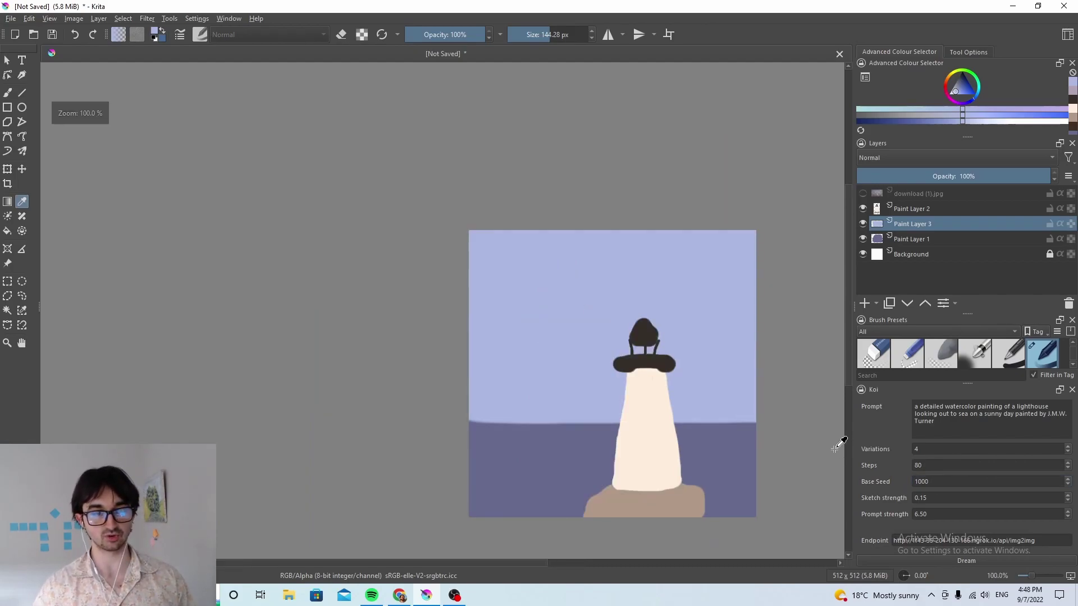
key("plus")
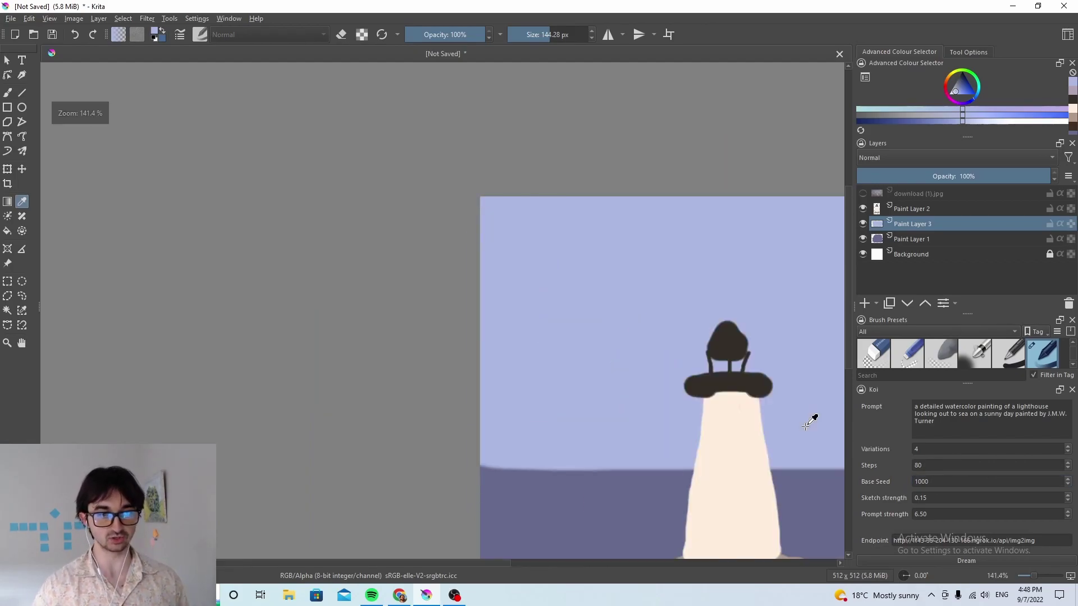
left_click_drag(459, 564, 598, 563)
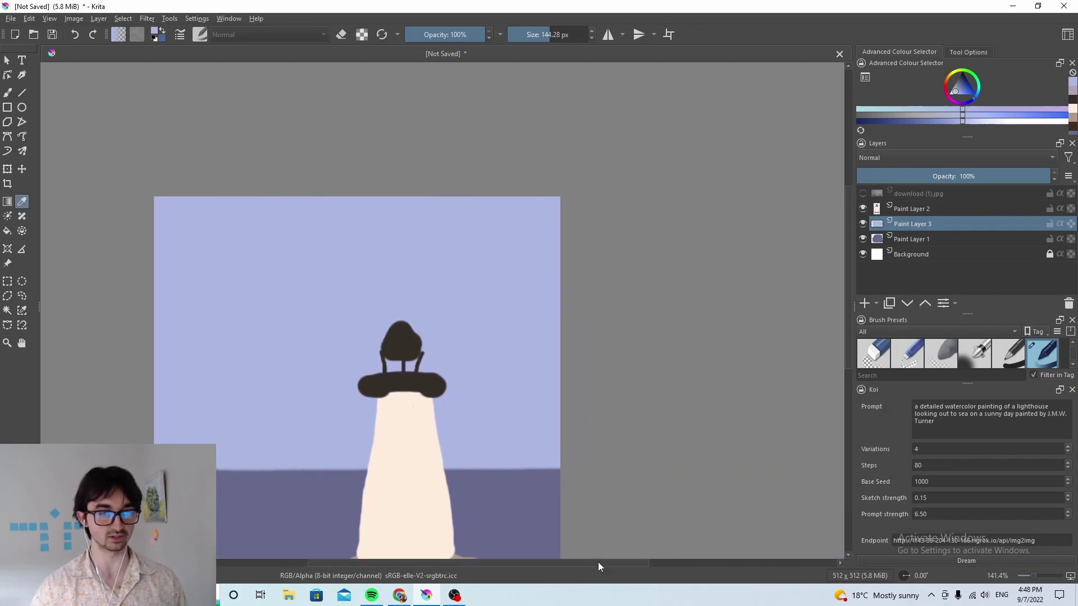
scroll(848, 244, "down", 3)
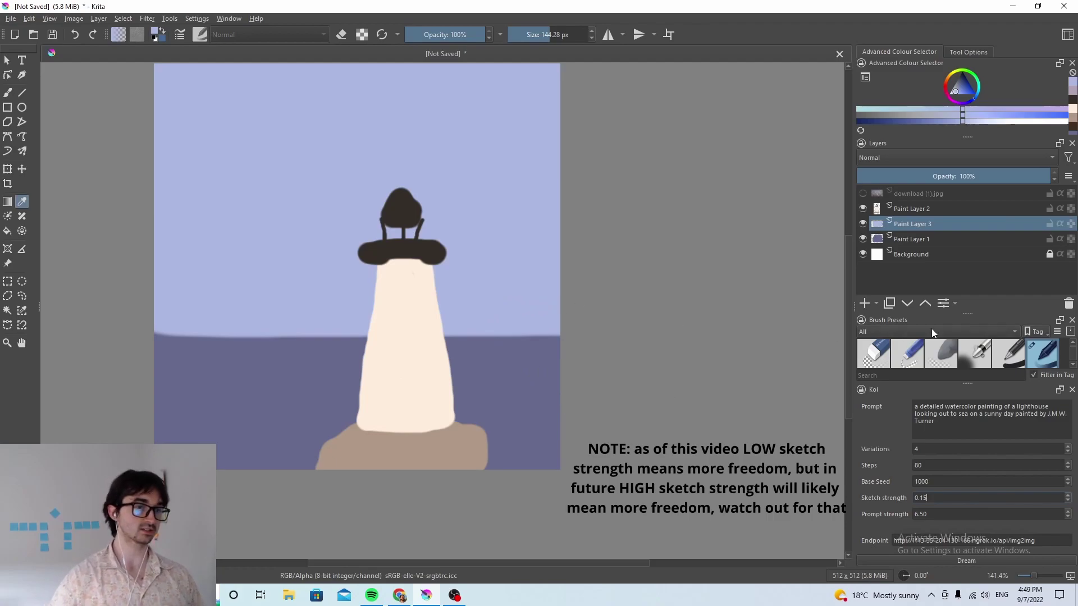
scroll(847, 364, "up", 2)
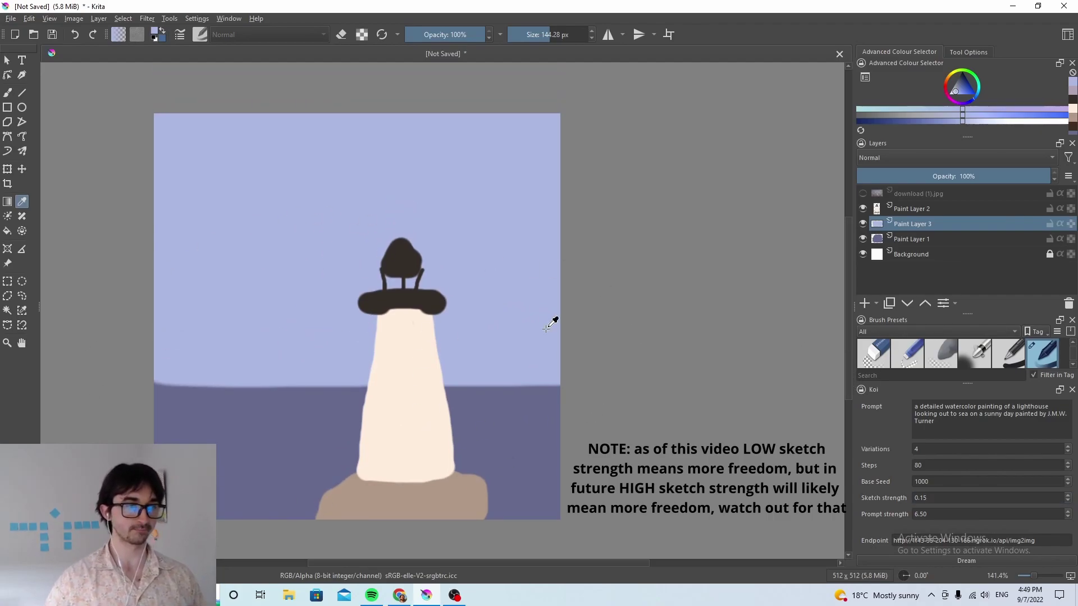
left_click(938, 497)
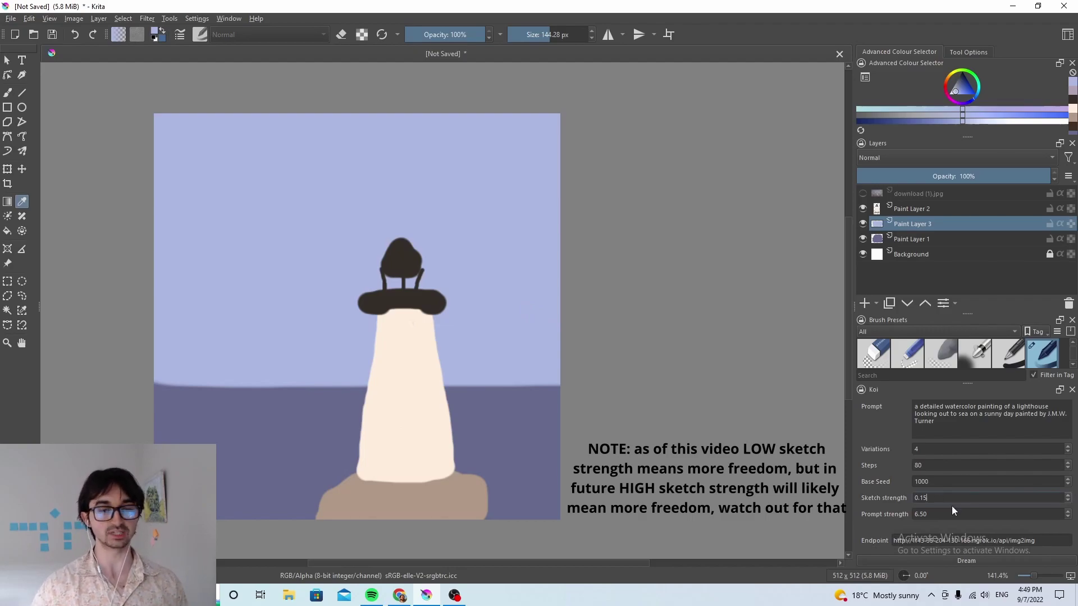
type("2")
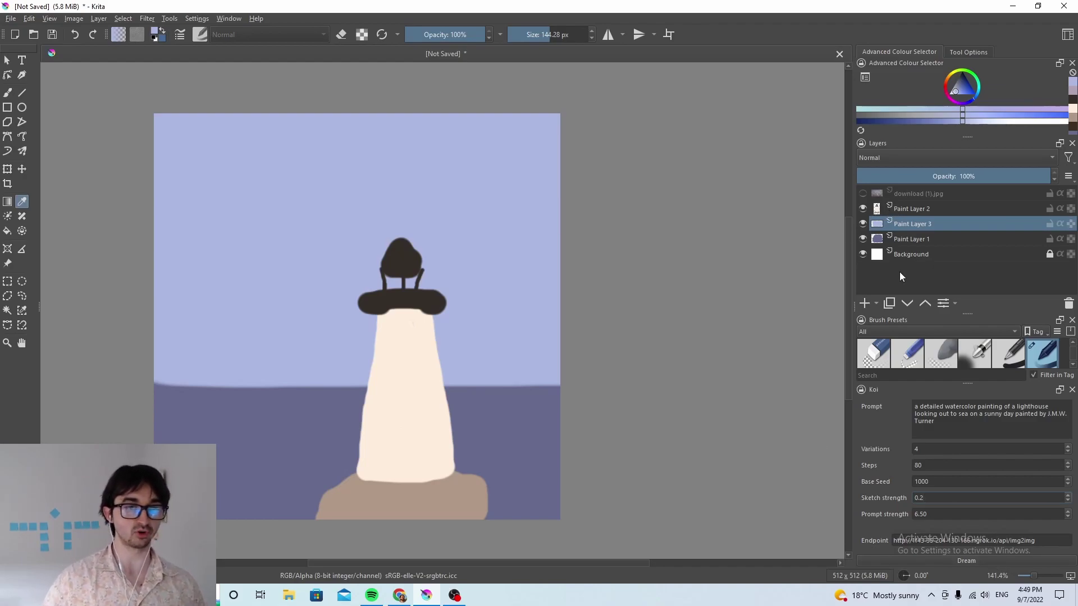
- Create a new layer from everything visible and select it as the Koi source
left_click(107, 19)
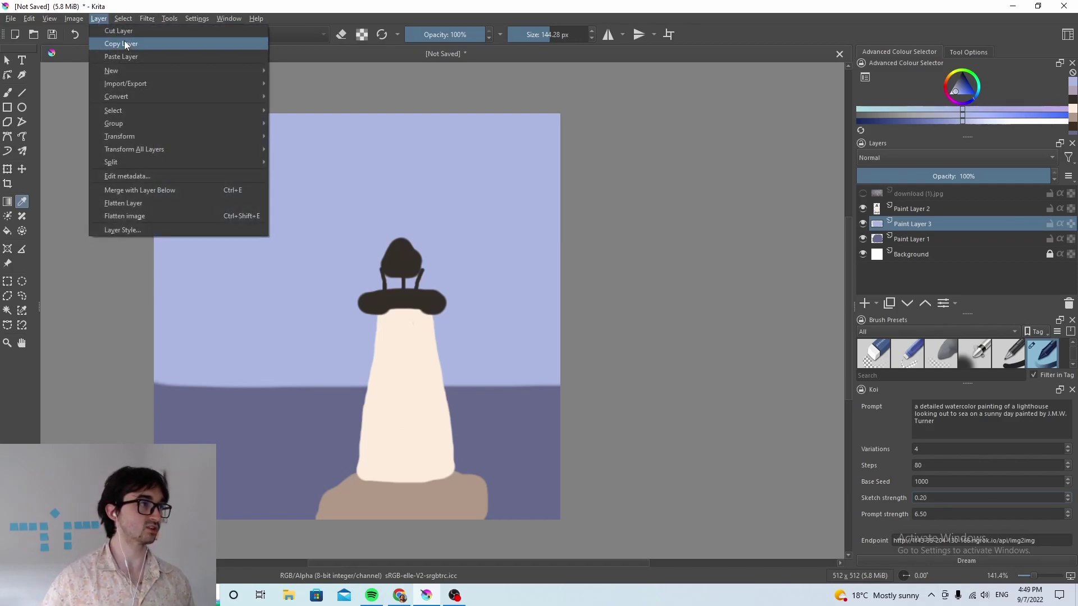
mouse_move(156, 73)
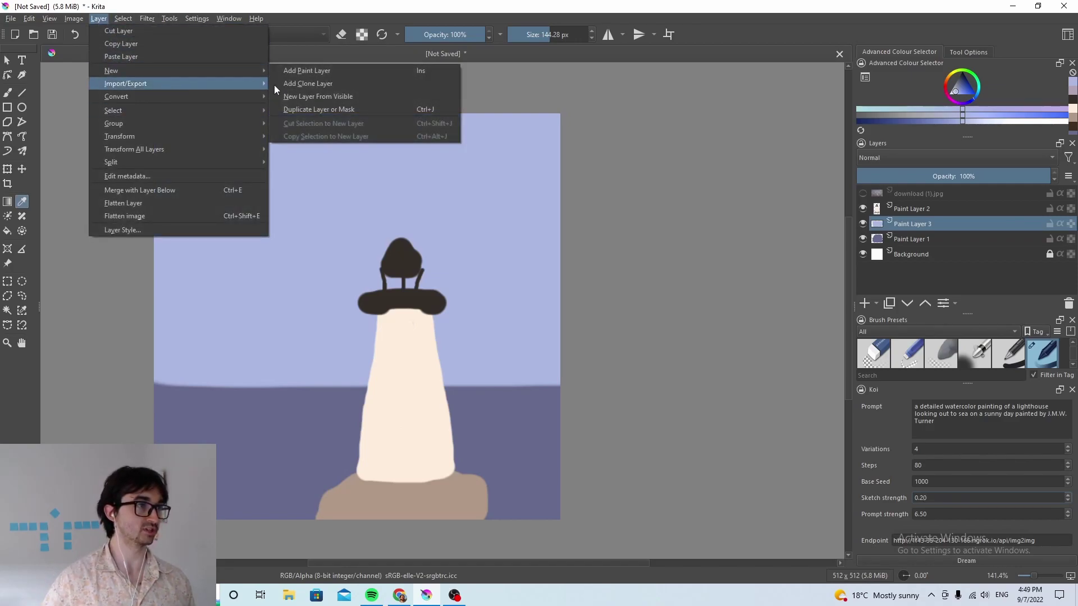
left_click(339, 96)
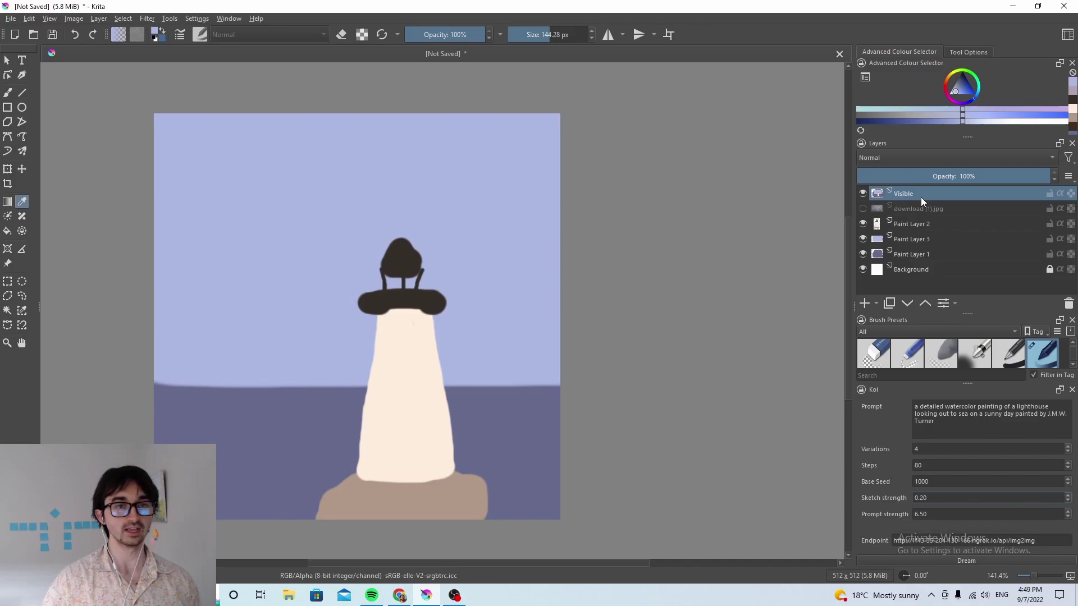
left_click(914, 224)
left_click(908, 237)
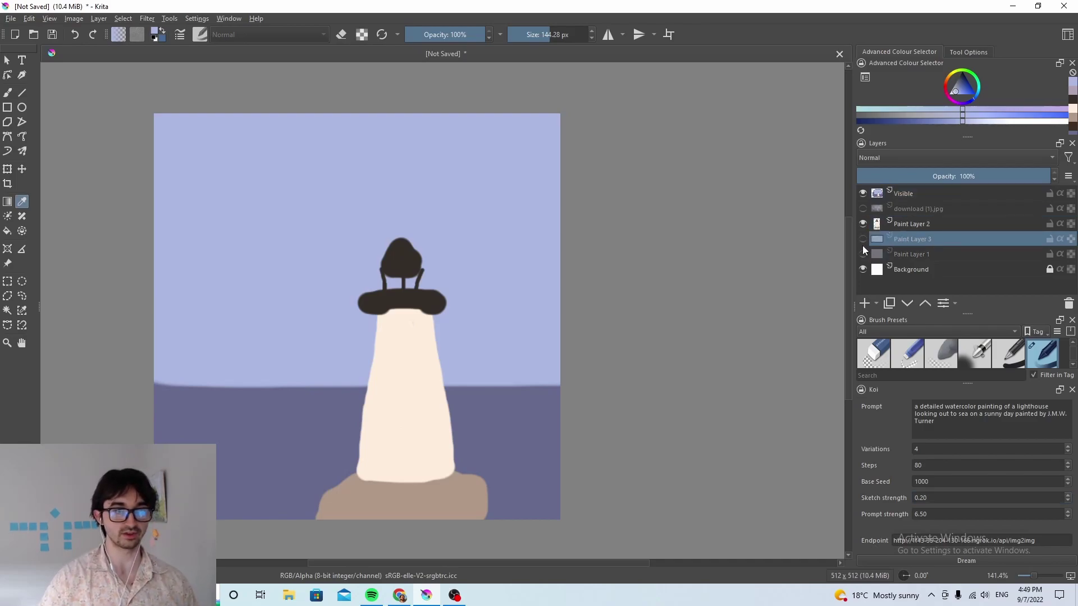
left_click(881, 224)
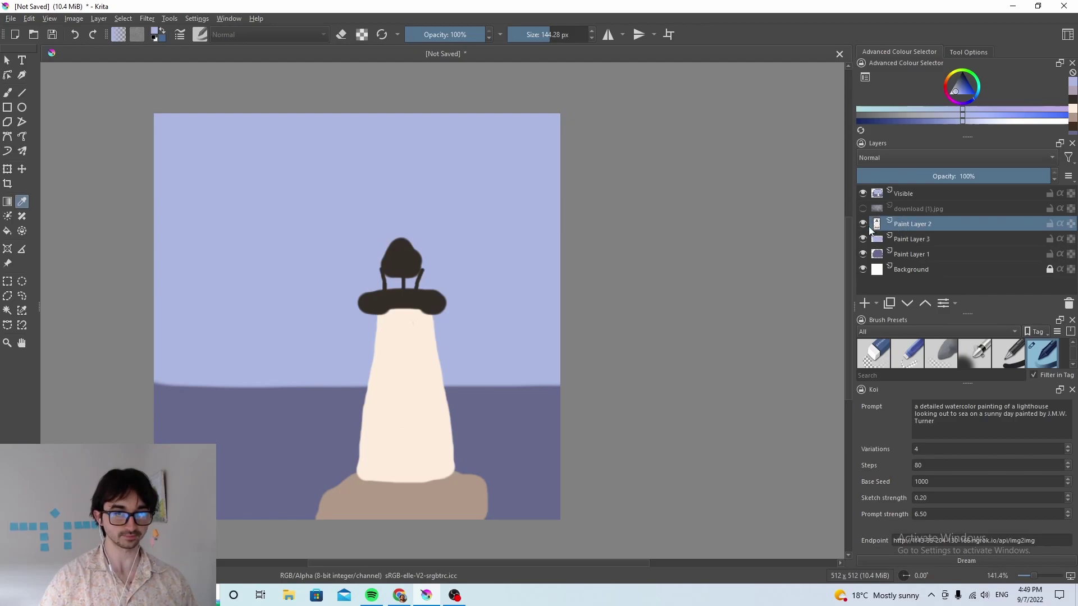
left_click(897, 240)
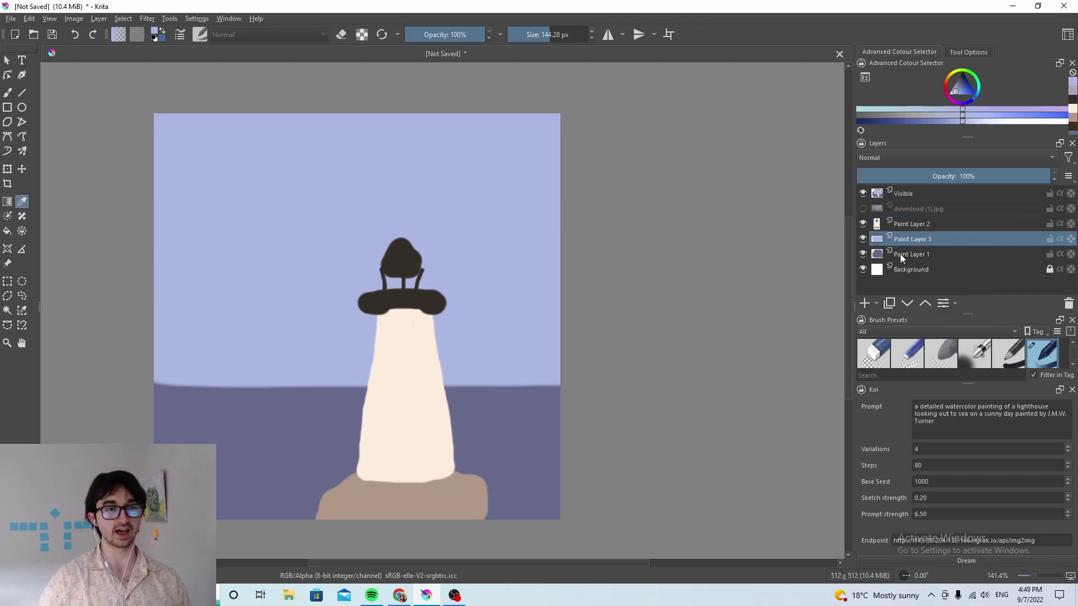
left_click(898, 255)
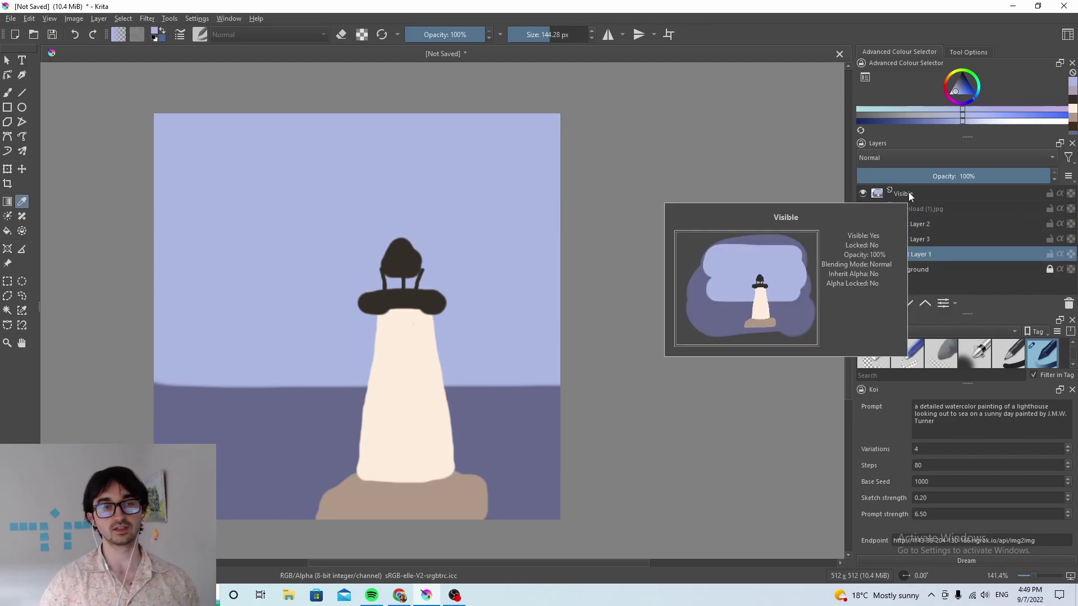
mouse_move(913, 240)
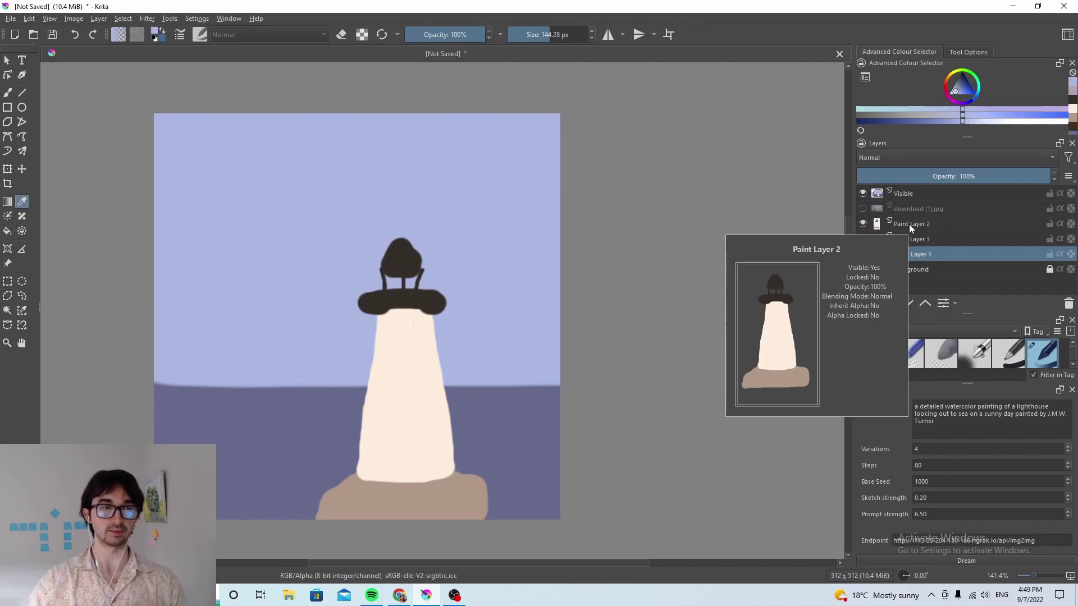
left_click(914, 193)
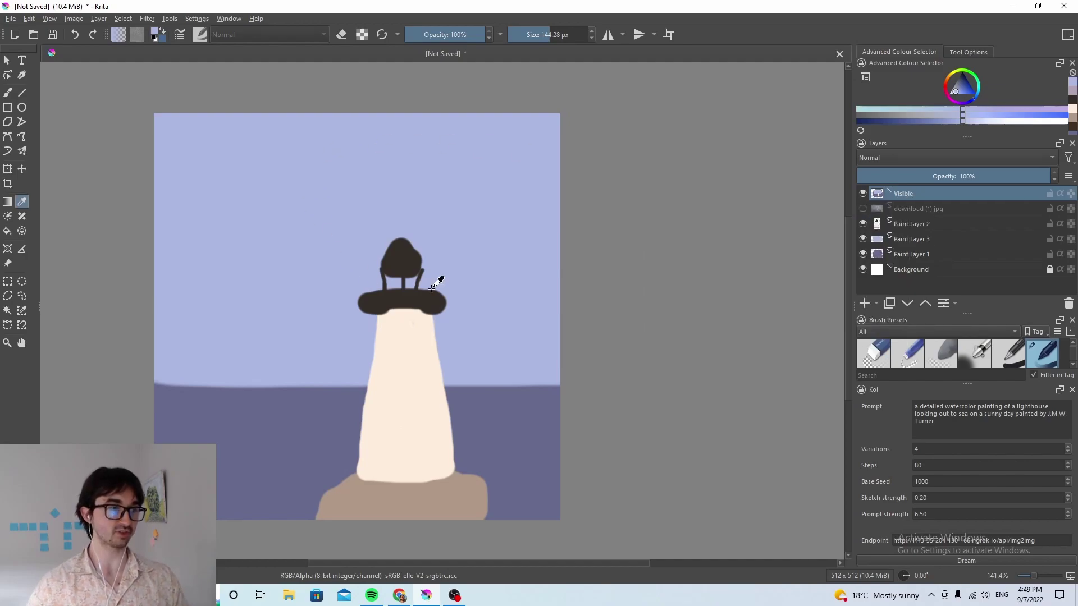
- Run Koi Dream and check generation progress in the Colab notebook
left_click(987, 561)
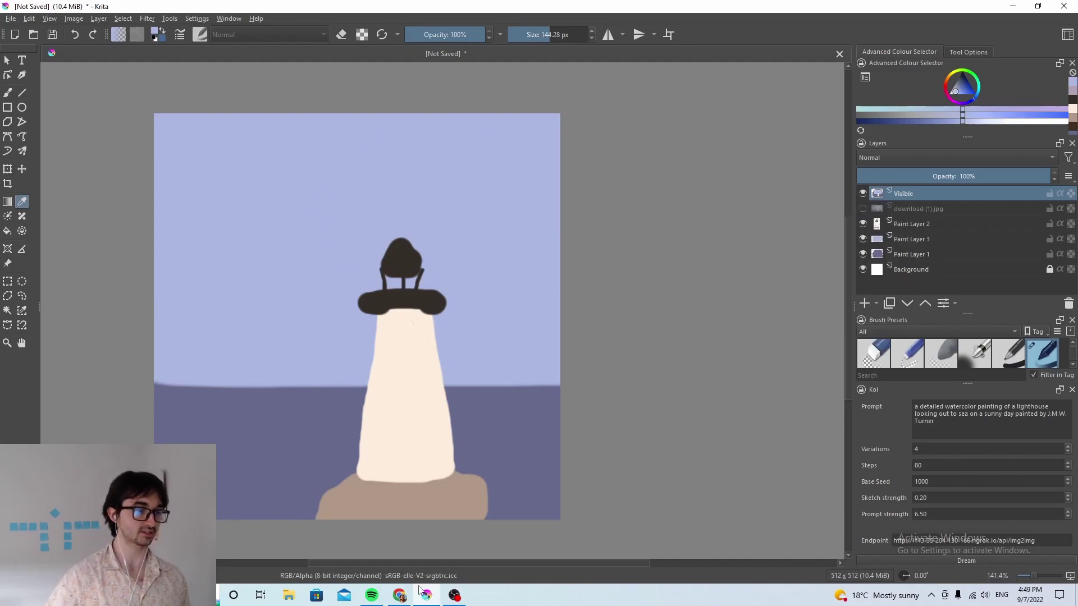
left_click(399, 595)
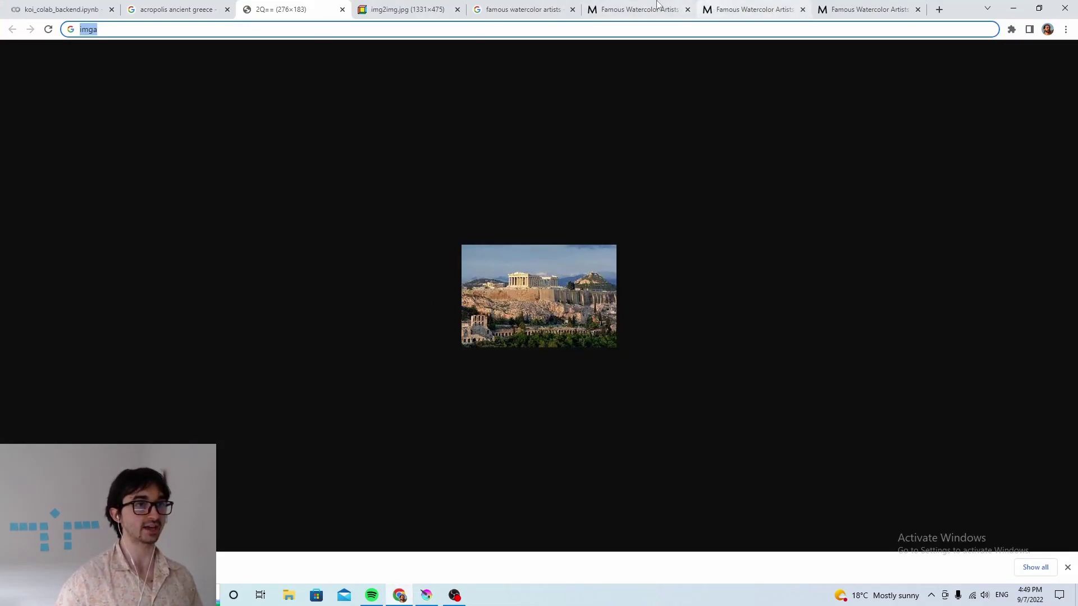
left_click(80, 17)
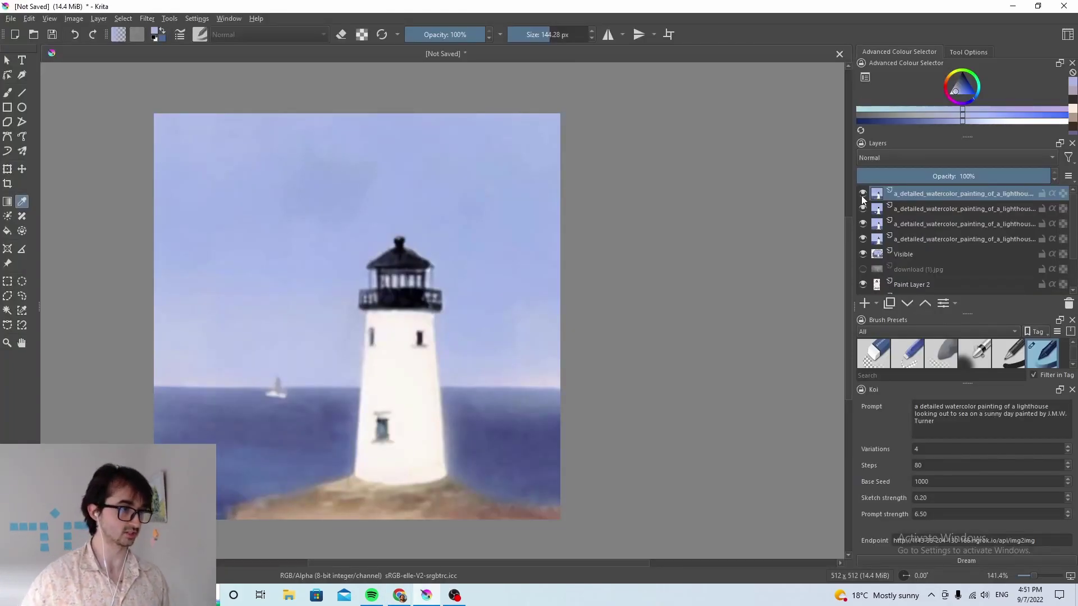
- Toggle the four Koi variation layers on and off to compare them with the sketch
left_click(861, 195)
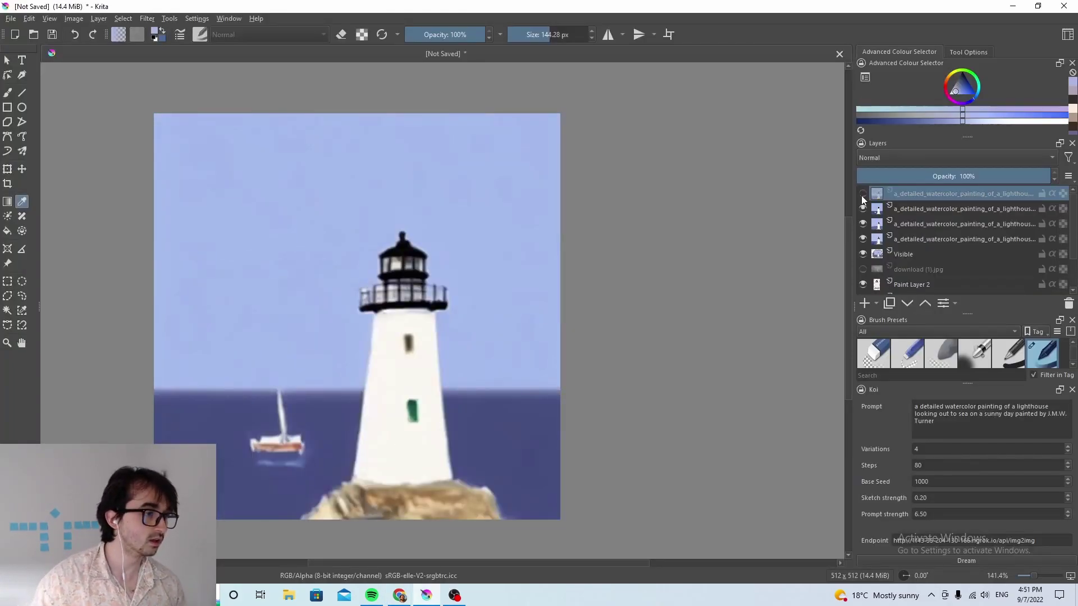
left_click(862, 195)
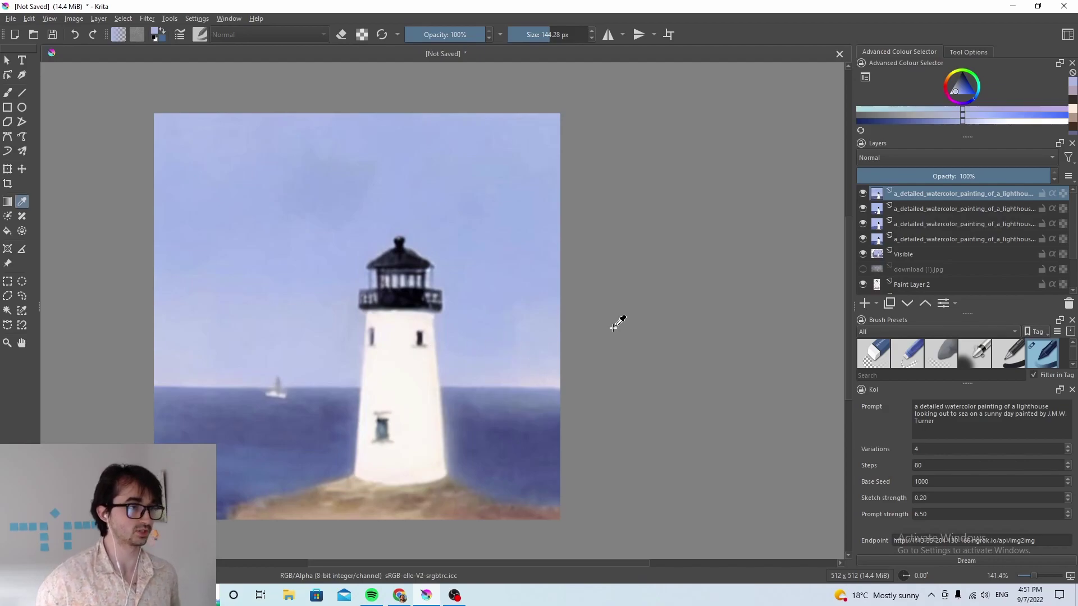
left_click(862, 193)
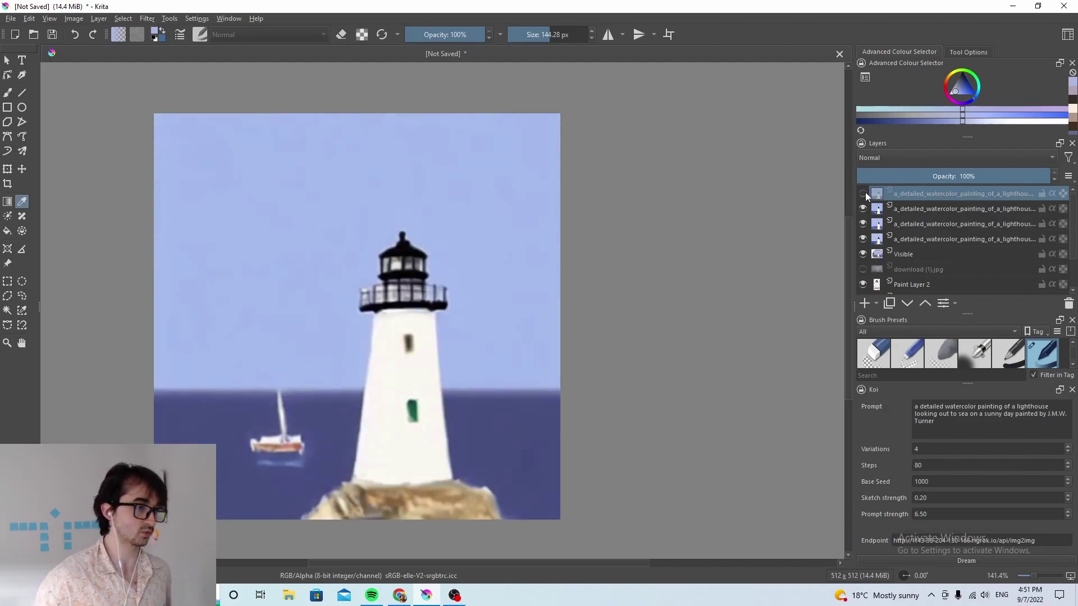
left_click(866, 208)
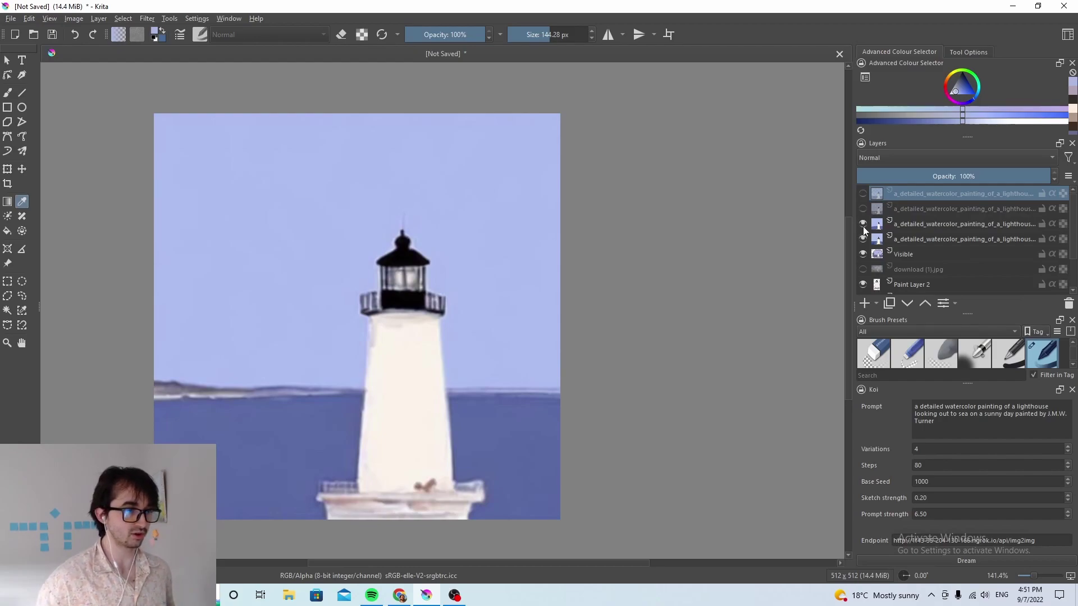
left_click(862, 224)
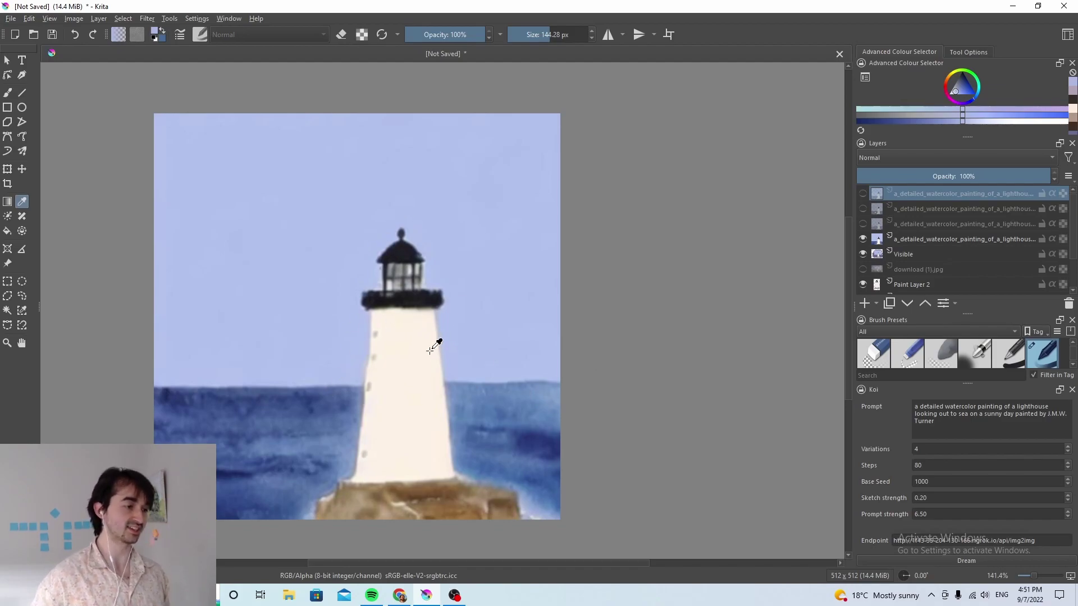
left_click(862, 239)
left_click(864, 240)
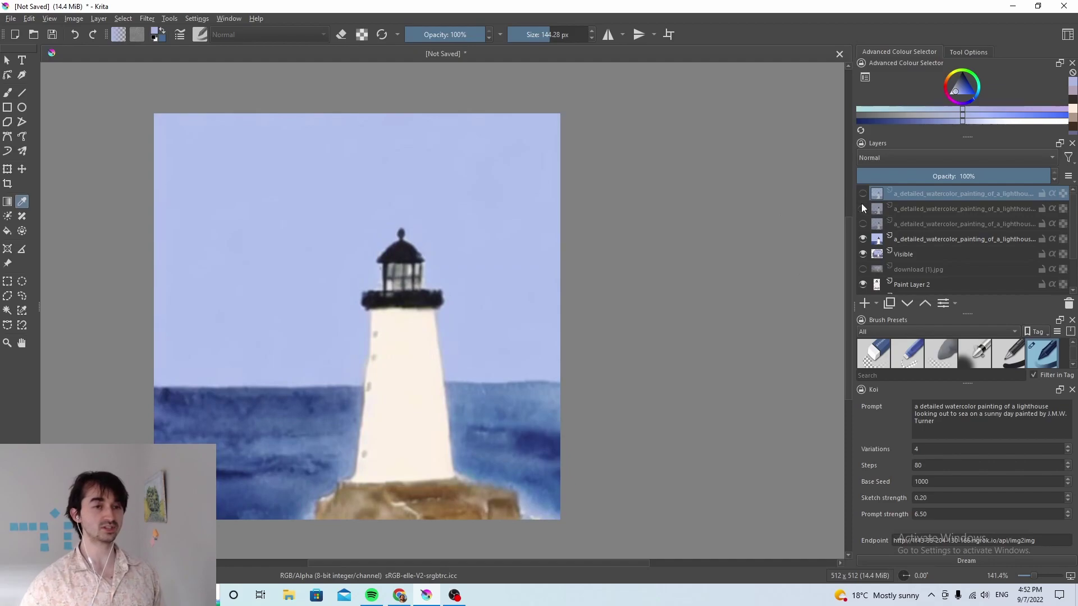
left_click(862, 194)
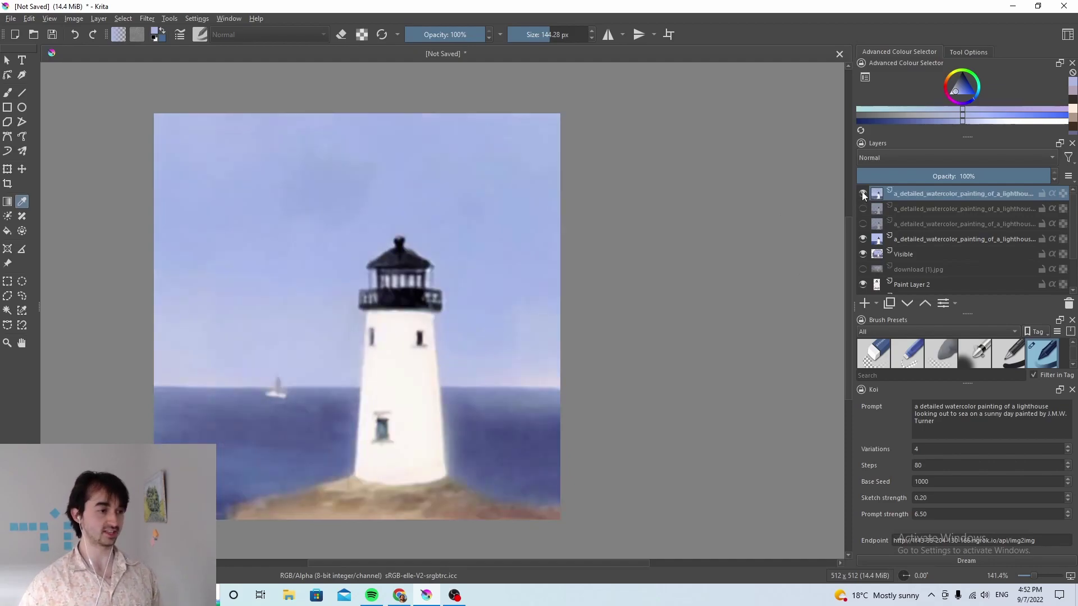
left_click(863, 194)
left_click(862, 194)
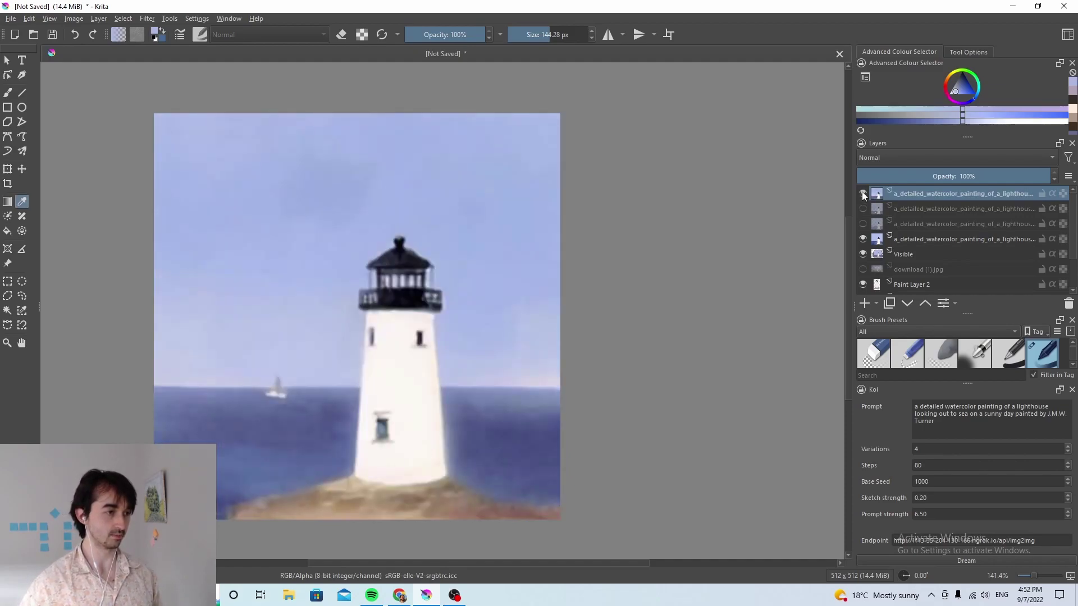
left_click(862, 193)
left_click(863, 194)
left_click(863, 193)
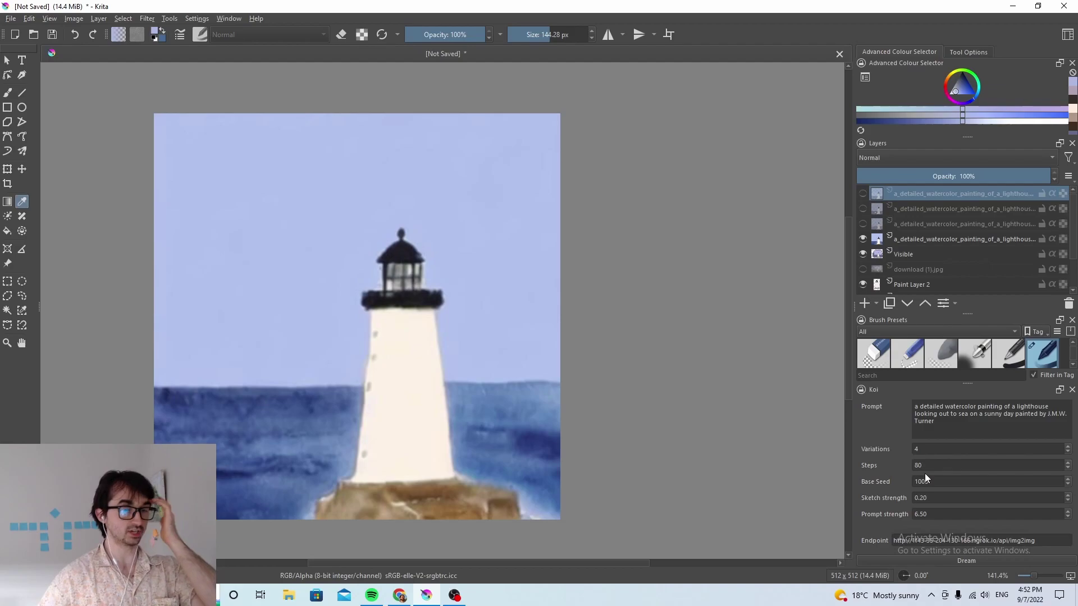
- Set Koi Steps to 120 and Sketch strength to 0.09
left_click(936, 462)
double_click(937, 461)
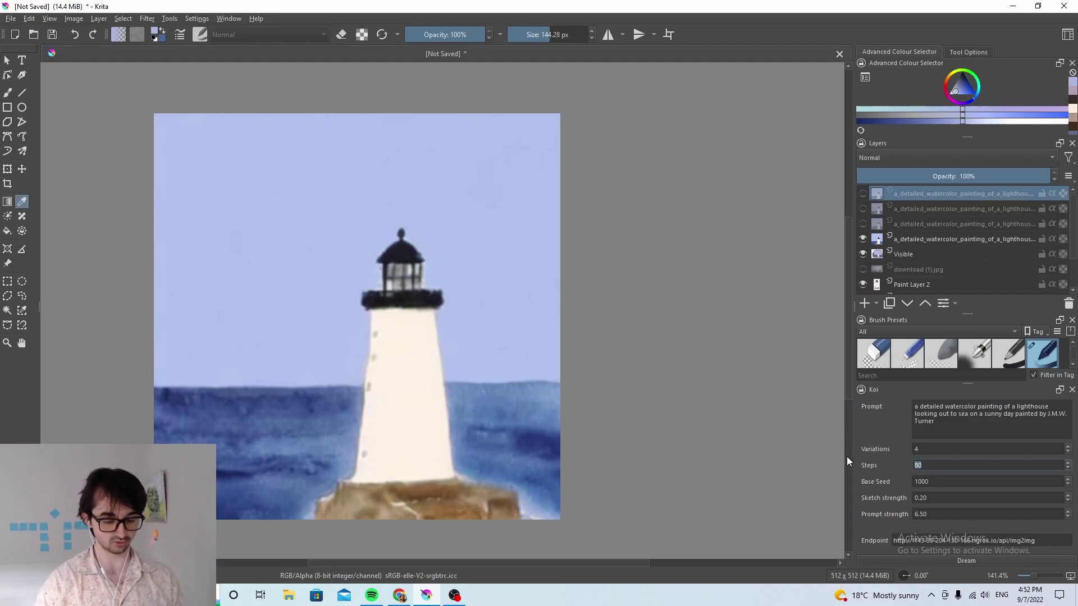
type("120")
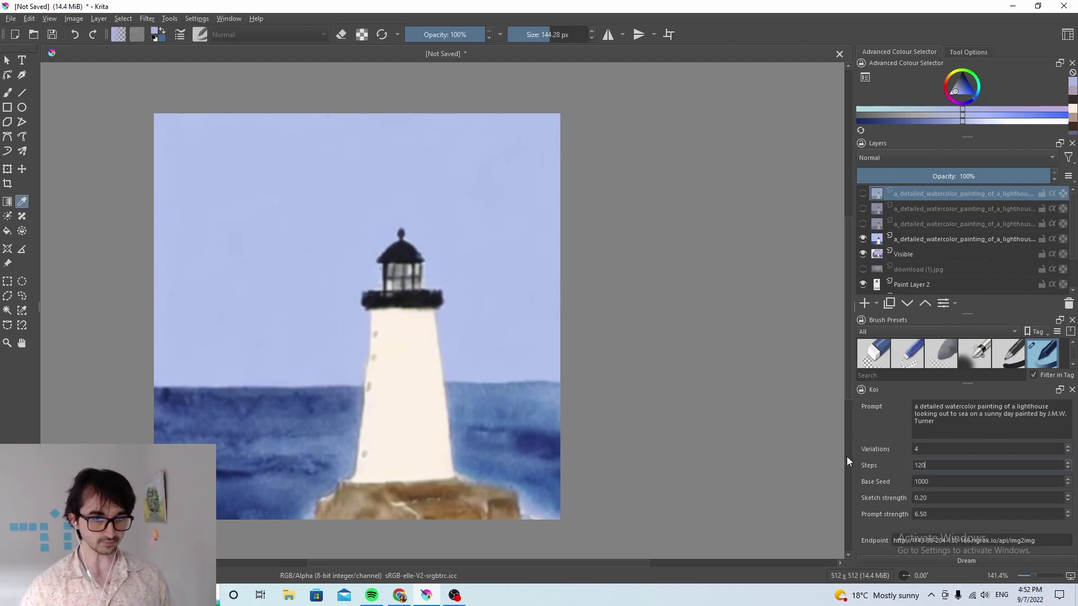
left_click_drag(863, 223, 862, 193)
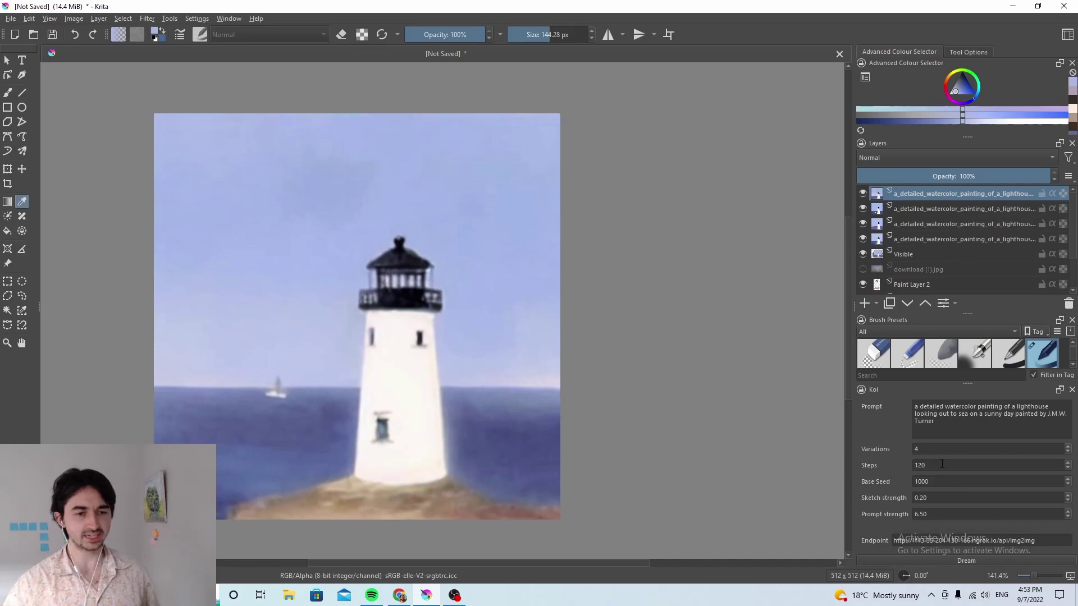
left_click(937, 499)
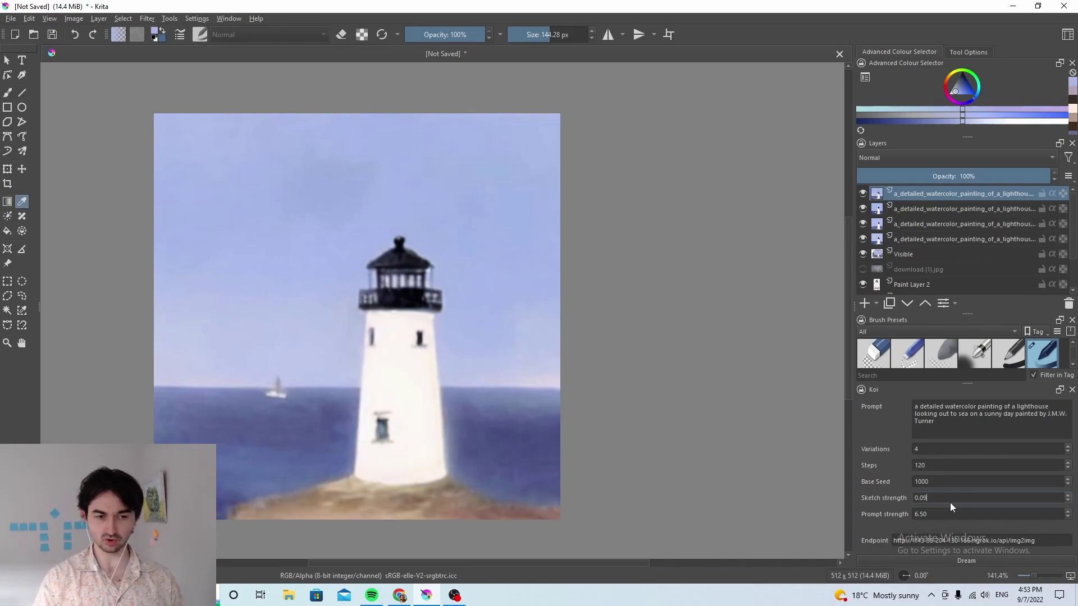
left_click(918, 481)
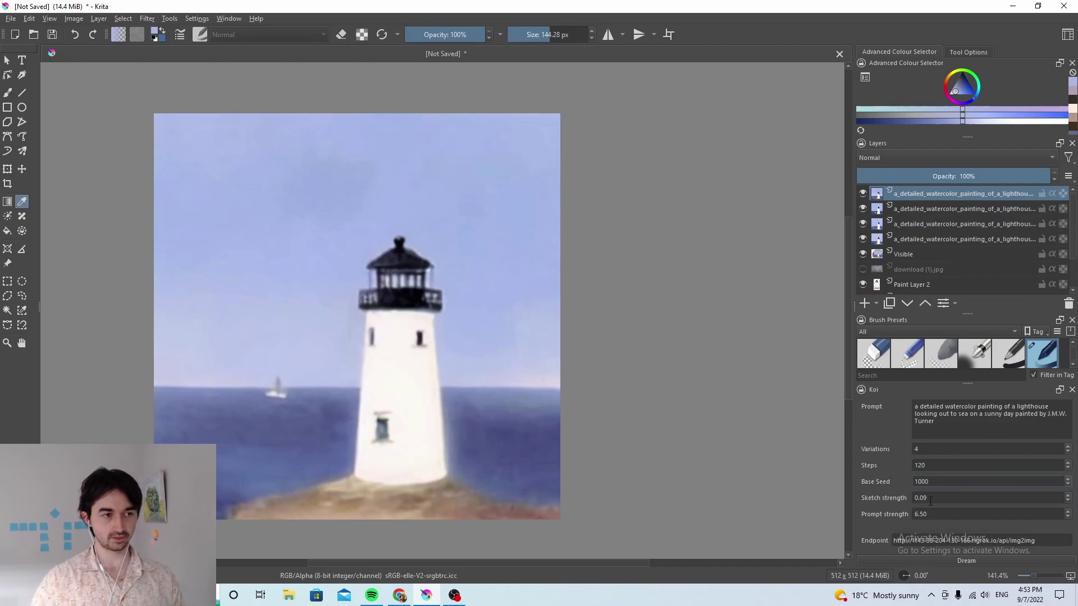
- Hide the top three variations and flick the fourth against the sketch, leaving it visible
left_click_drag(860, 198, 862, 217)
left_click(863, 237)
left_click(863, 237)
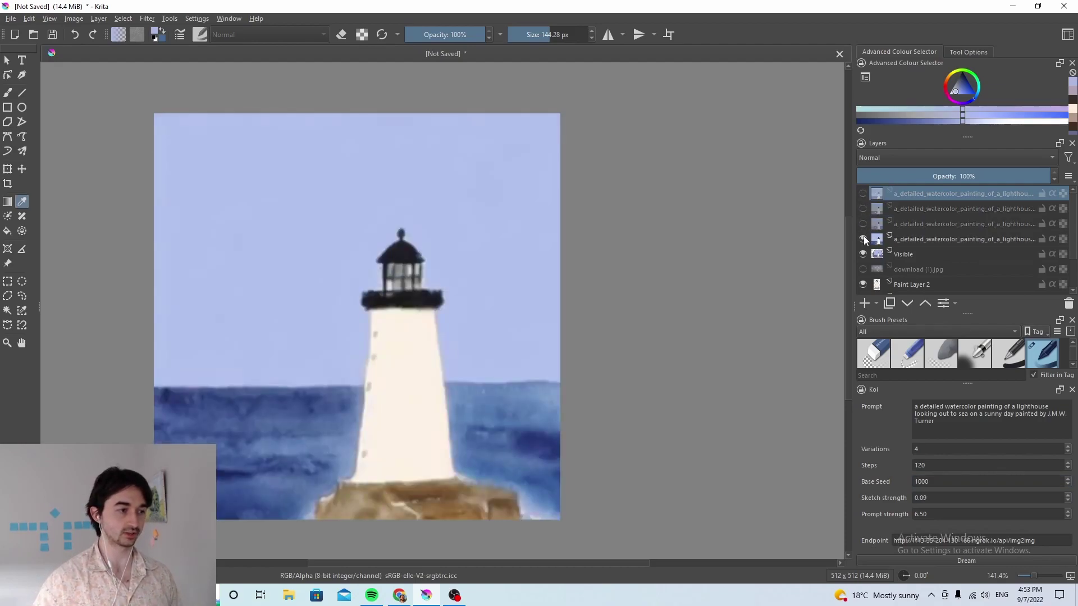
left_click(863, 237)
left_click(863, 237)
left_click(863, 237)
left_click(864, 237)
left_click(863, 237)
left_click(863, 237)
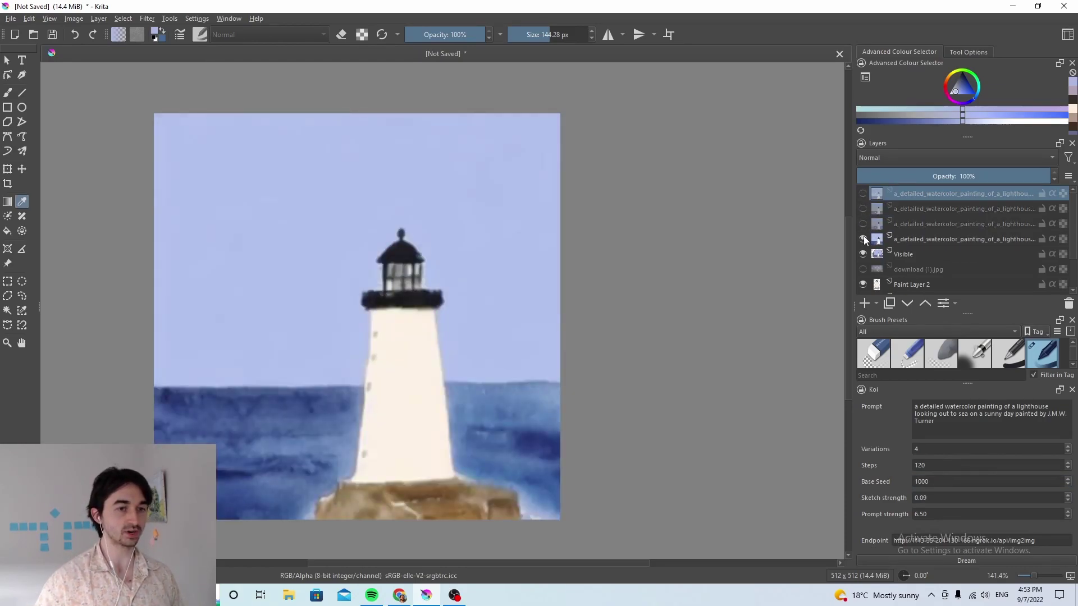
left_click(863, 237)
left_click(863, 239)
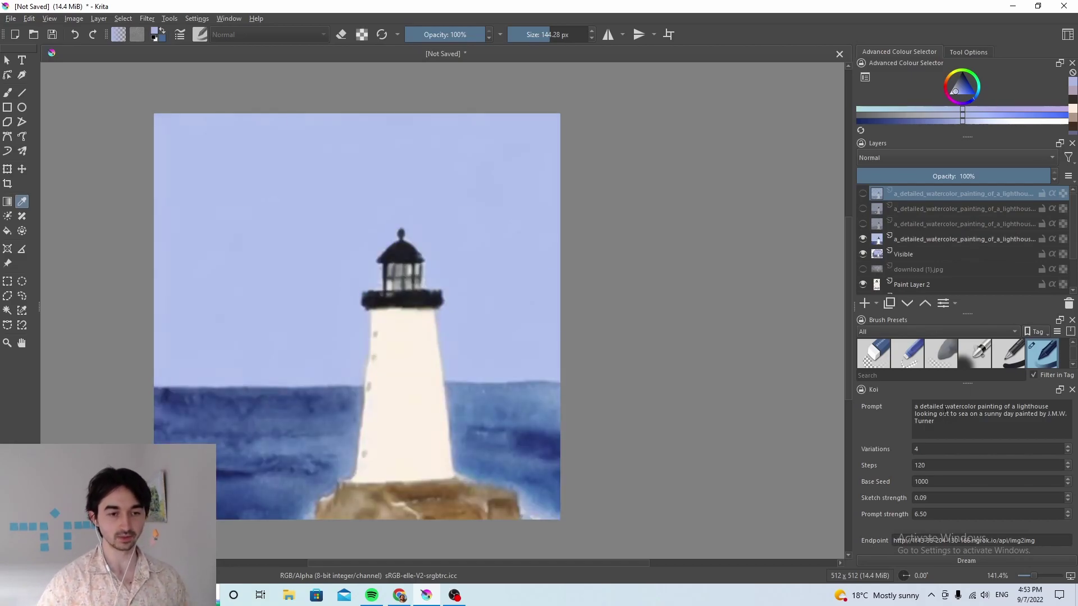
- Add ', expressionistic' after 'detailed' in the Koi prompt and generate four new watercolour layers
type(", ")
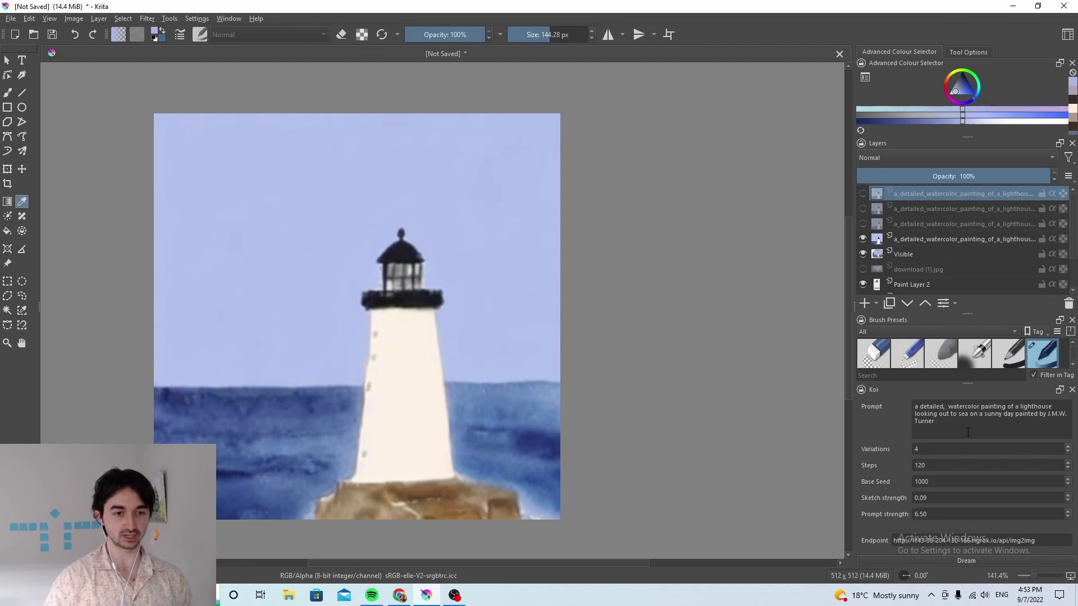
type("expressionistic")
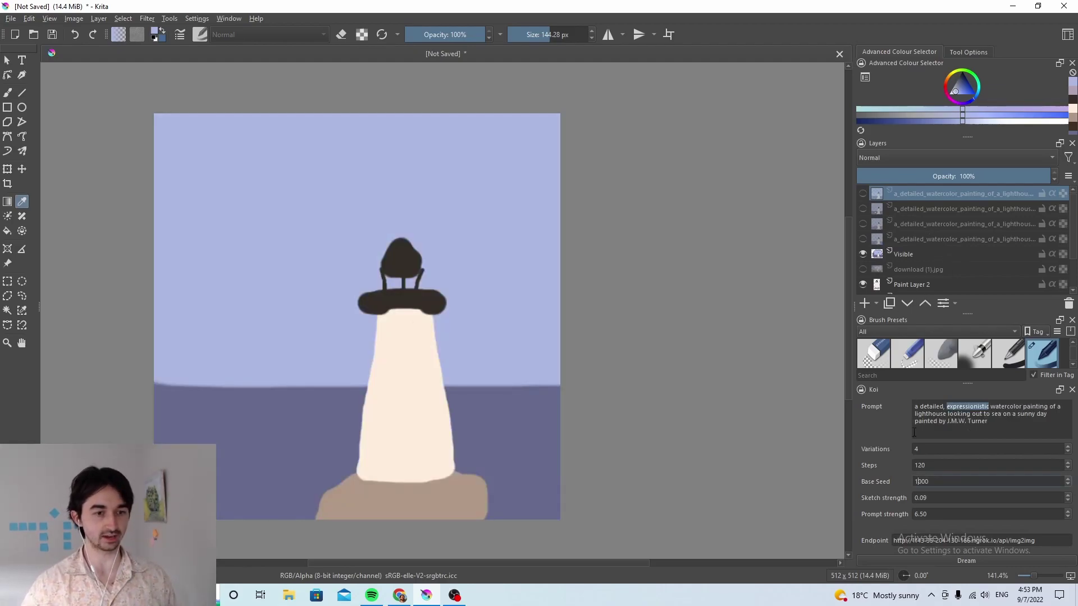
left_click(934, 561)
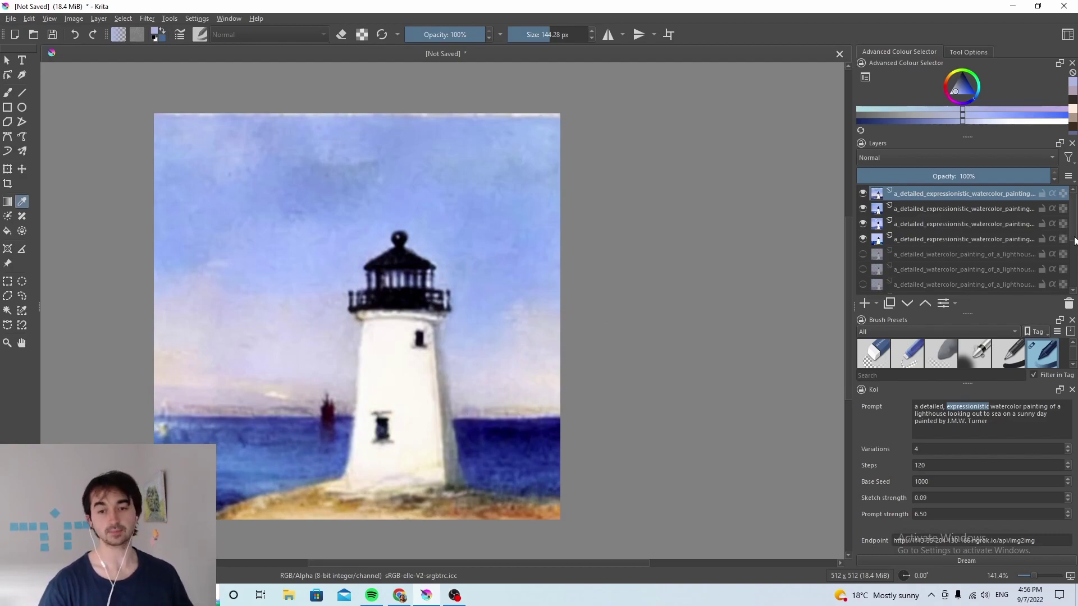
- Step through the new variation layers one by one, ending with the top red-buoy layer shown
left_click(863, 193)
left_click(863, 208)
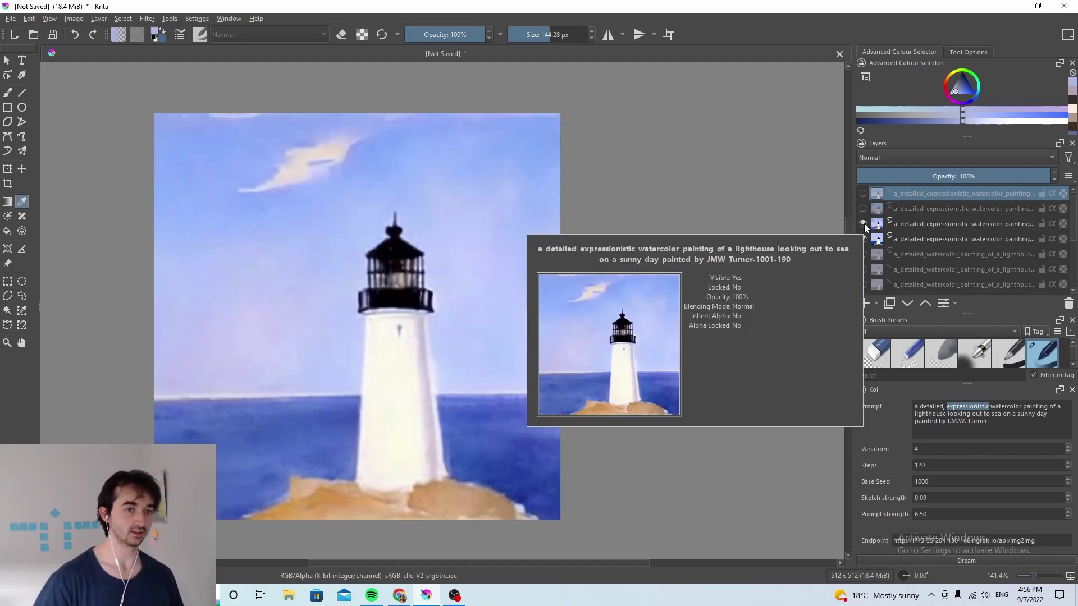
left_click(863, 224)
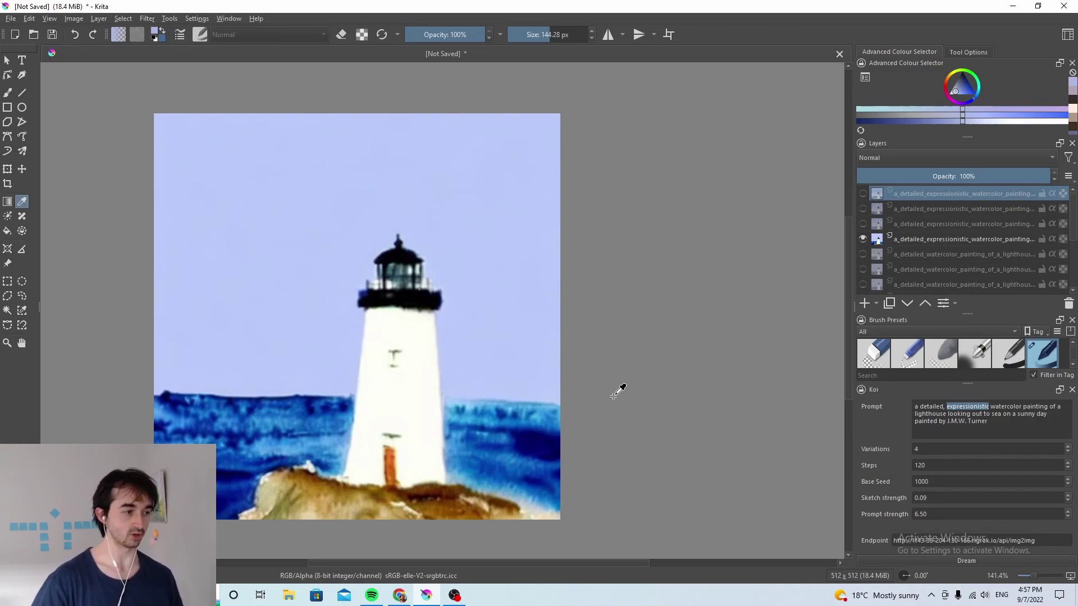
left_click(862, 223)
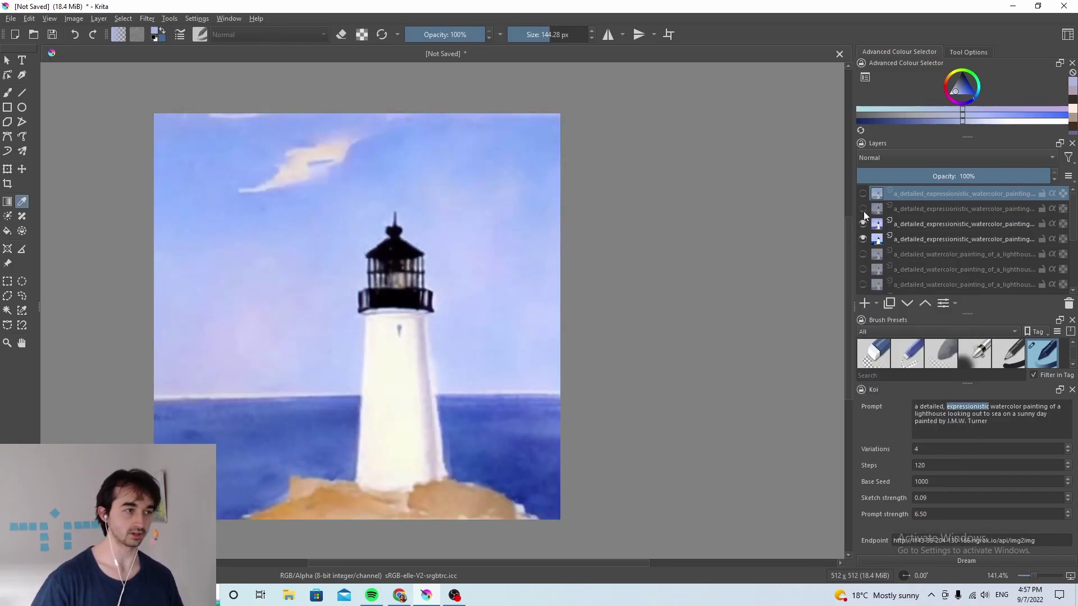
left_click(863, 210)
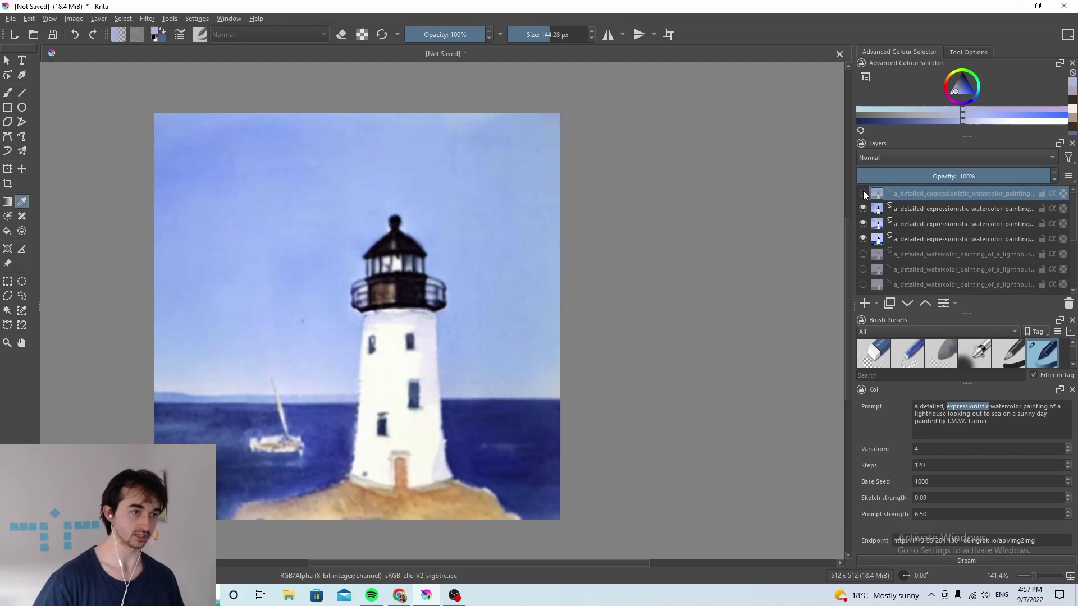
left_click(863, 209)
left_click(862, 194)
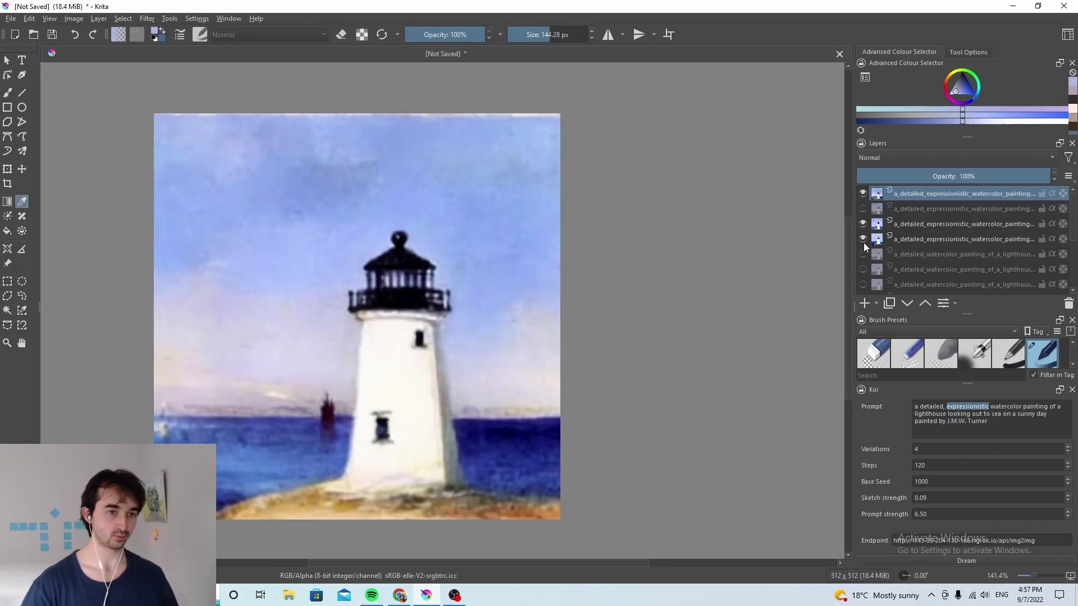
- Flick the top red-buoy variation on and off against the flat sketch, leaving it visible
scroll(876, 255, "down", 2)
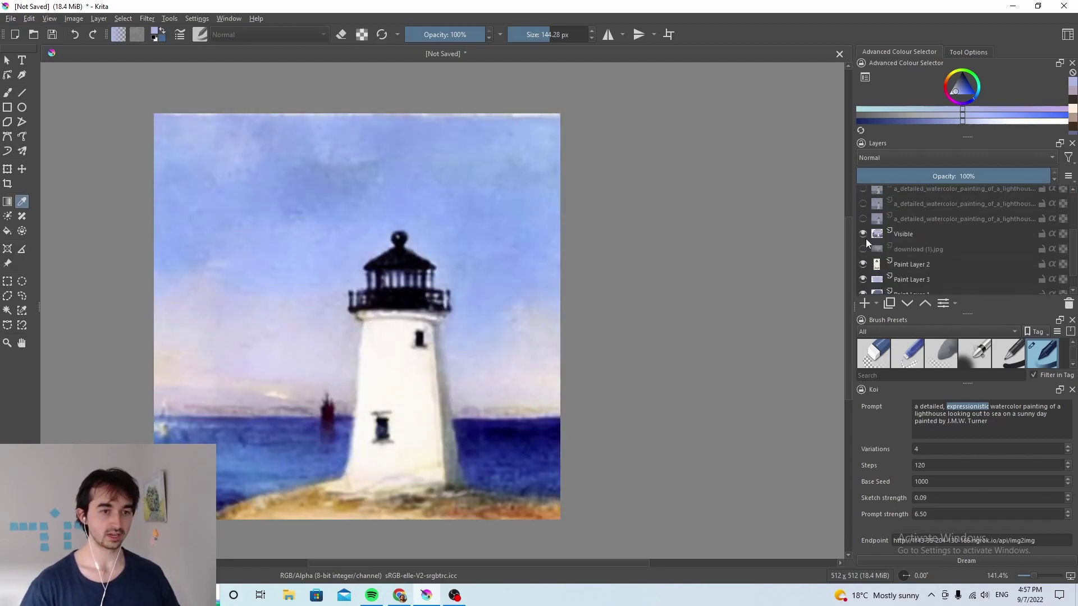
scroll(864, 238, "up", 2)
left_click(864, 193)
left_click(864, 193)
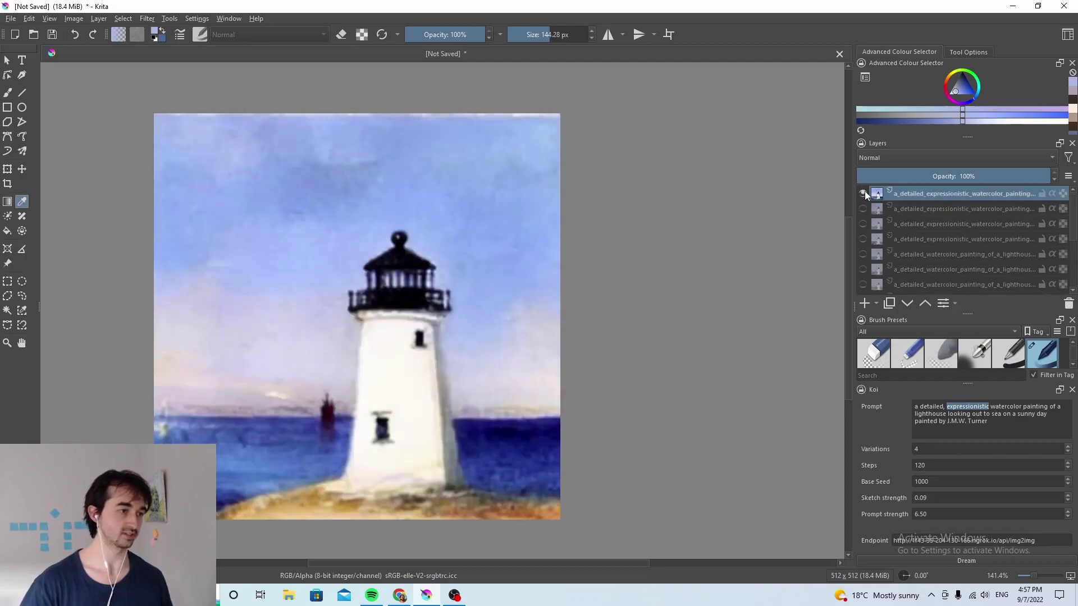
left_click(864, 193)
left_click(863, 193)
left_click(864, 193)
left_click(863, 194)
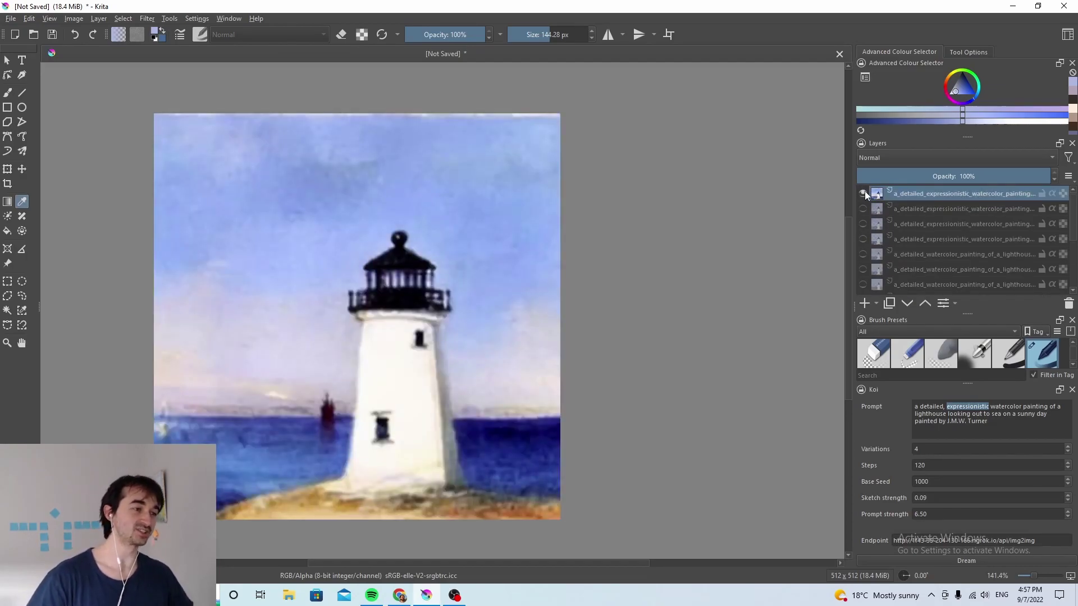
left_click(863, 193)
left_click(864, 193)
left_click(863, 193)
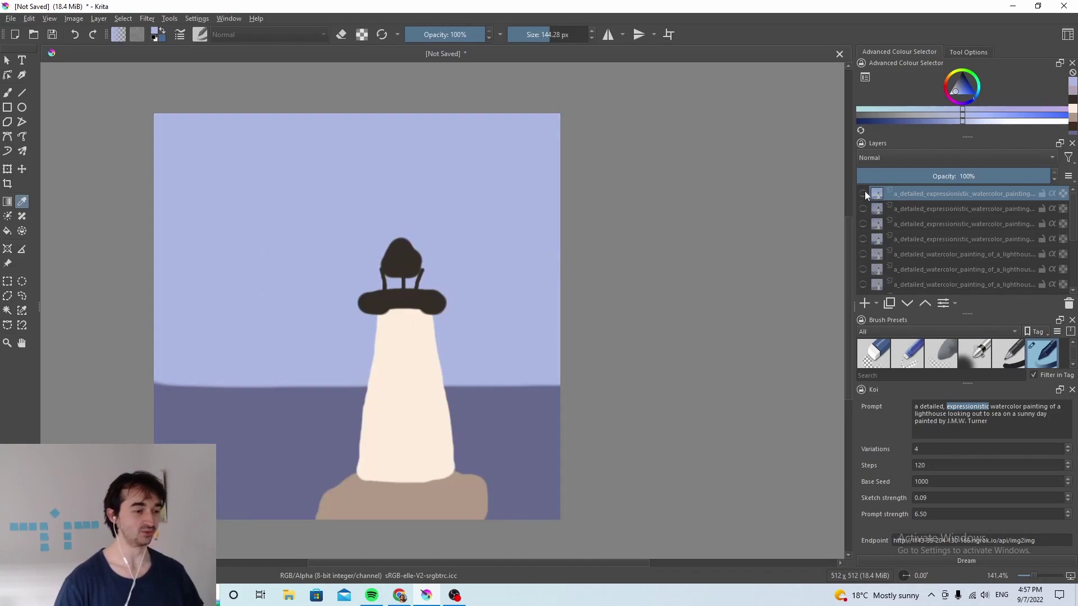
left_click(864, 193)
left_click(864, 193)
left_click(864, 193)
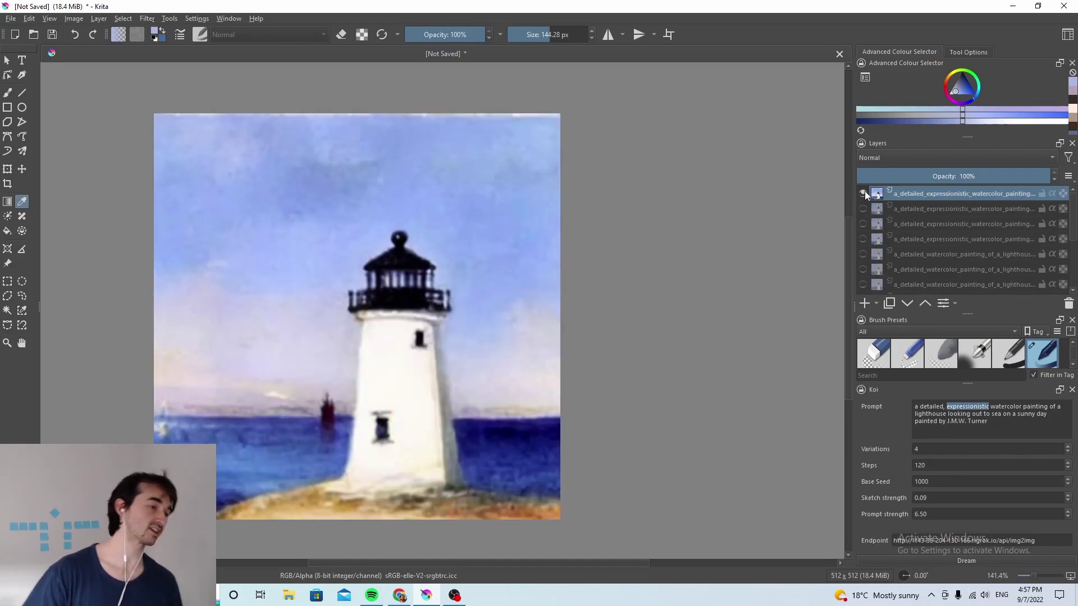
left_click(863, 193)
left_click(864, 193)
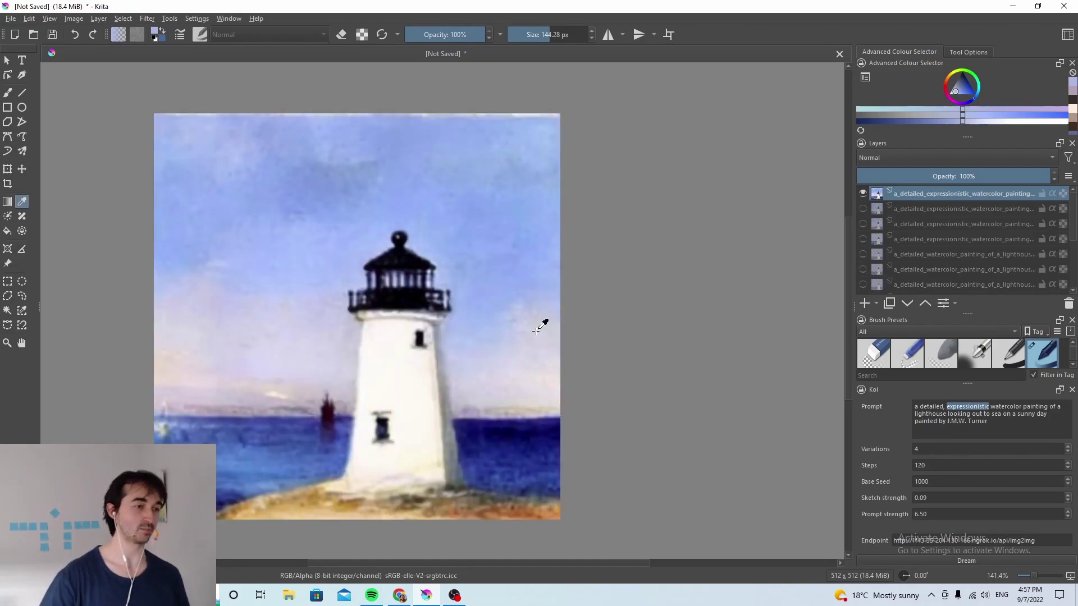
- Zoom out to 50% and compare the top variation against the sketch, leaving it visible
key("minus")
key("minus")
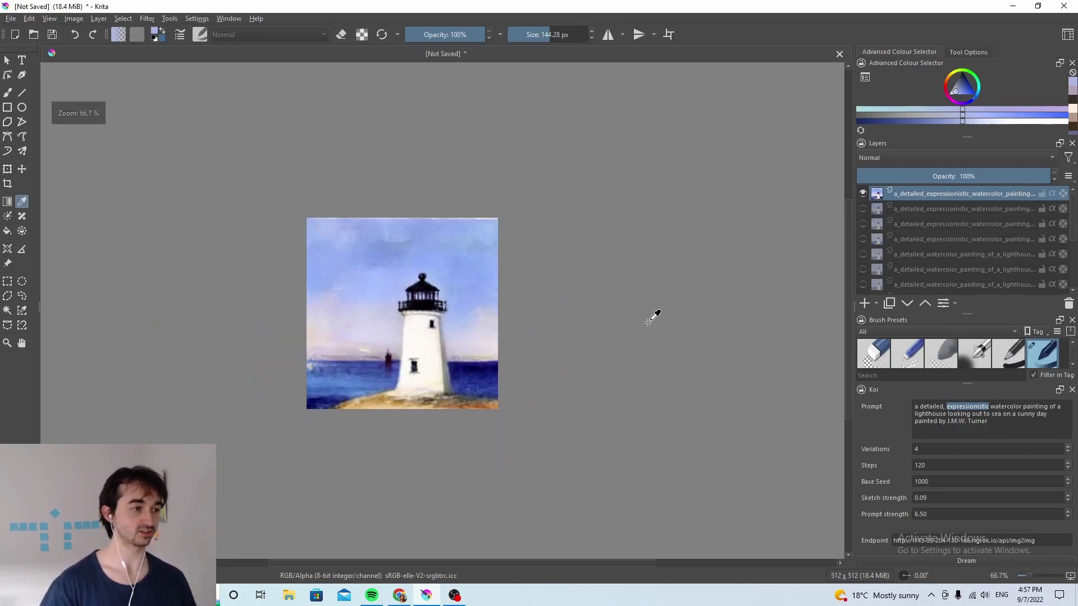
key("minus")
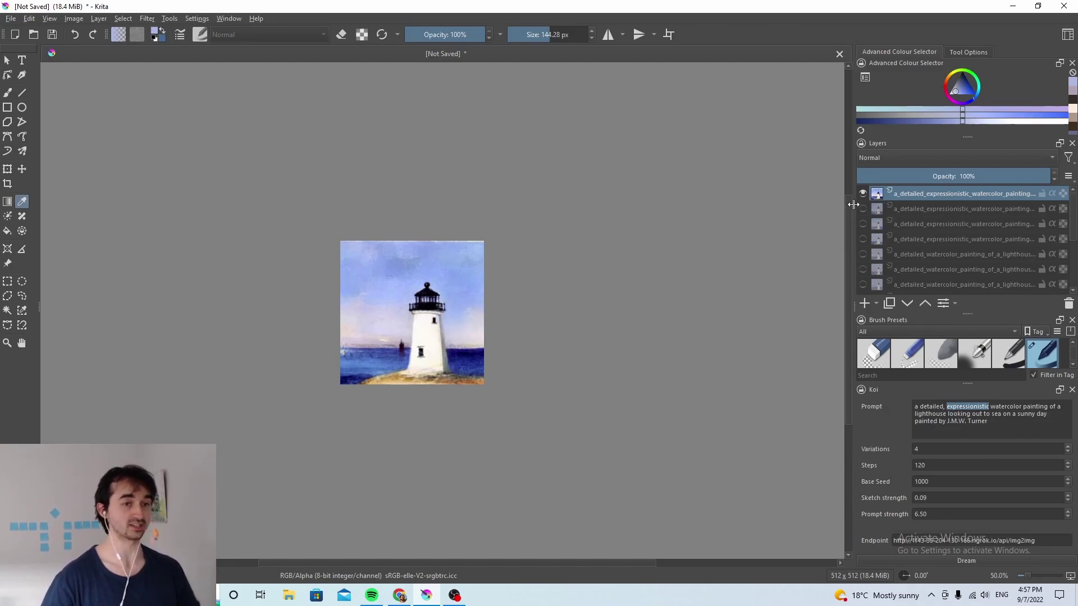
left_click(867, 193)
left_click(867, 192)
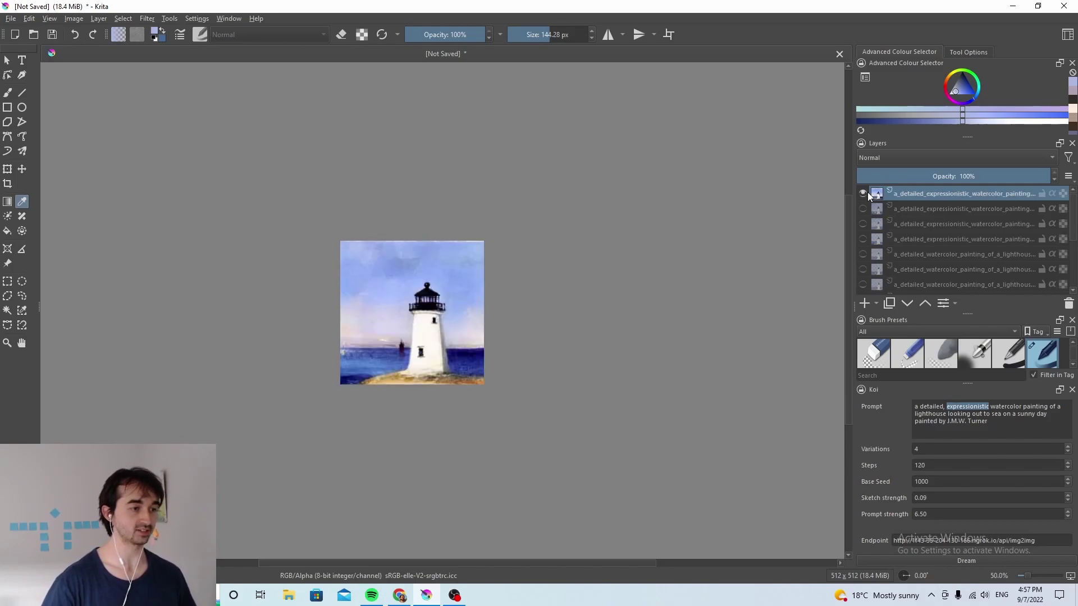
left_click(867, 192)
left_click(867, 192)
- Turn on the other three variations and peel through the stack, then restore all four layers
left_click(862, 208)
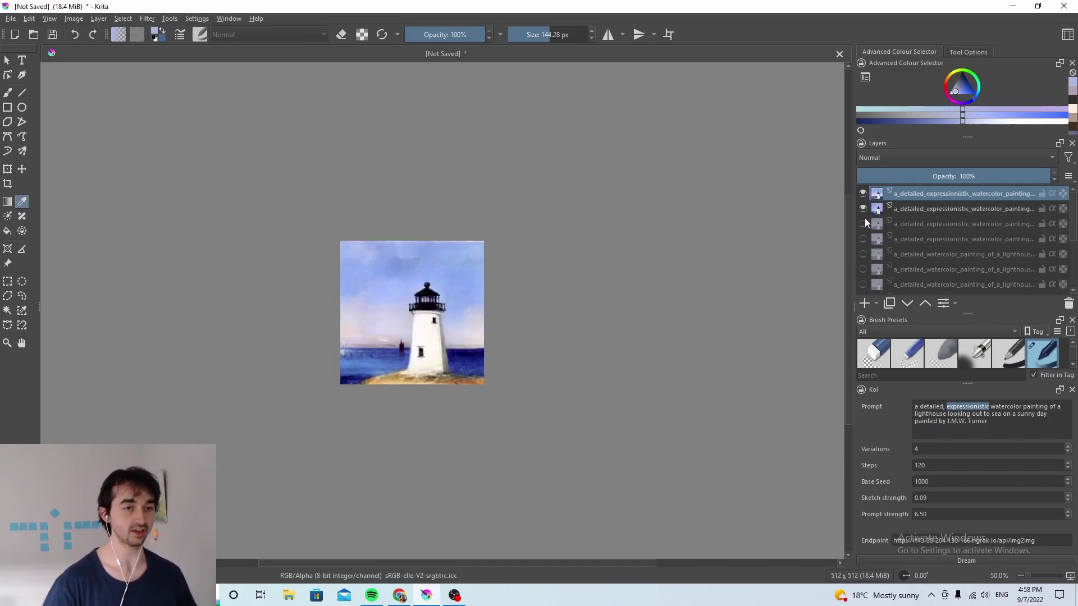
left_click(862, 223)
left_click(862, 239)
left_click(862, 195)
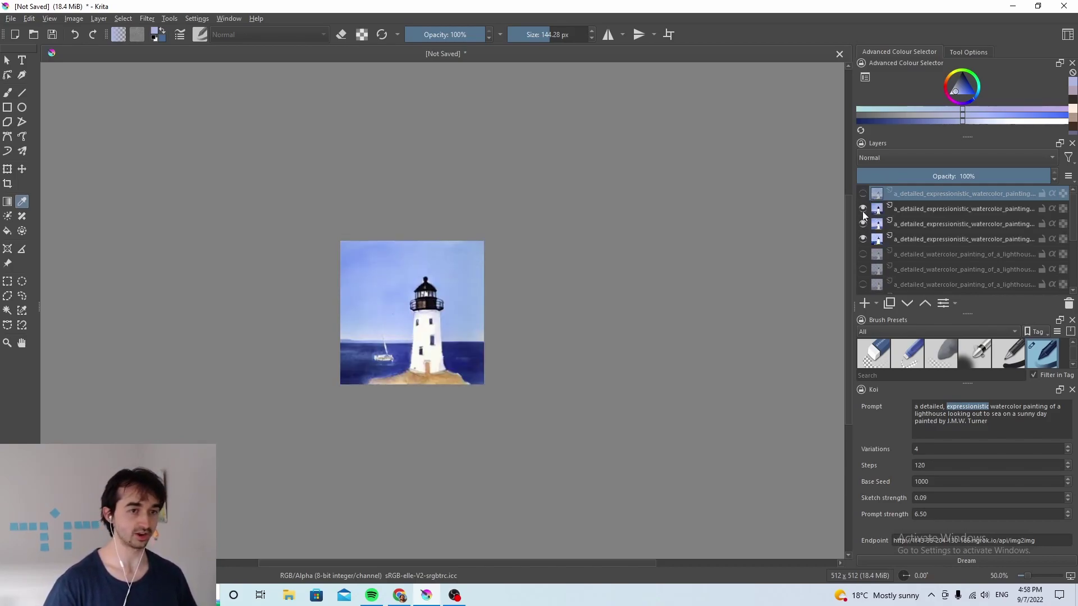
left_click(862, 208)
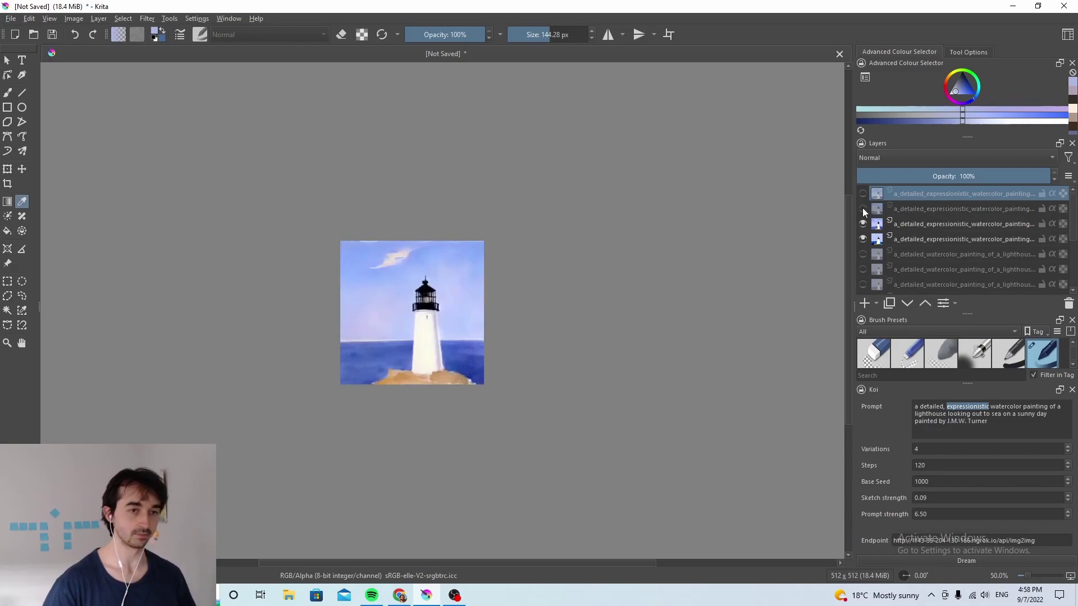
left_click(863, 223)
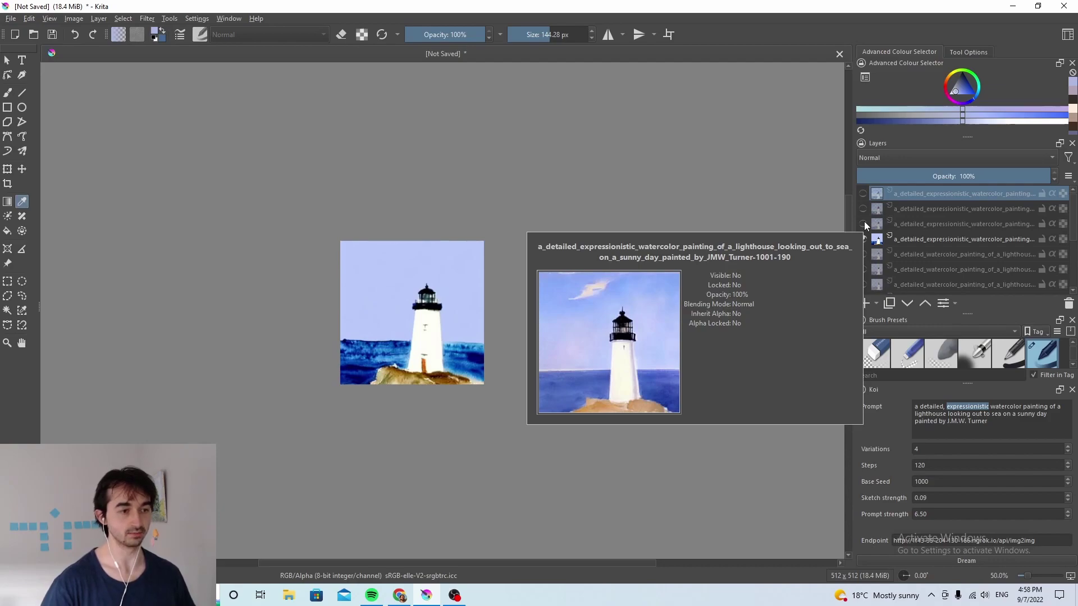
left_click(863, 223)
left_click(863, 209)
left_click(862, 193)
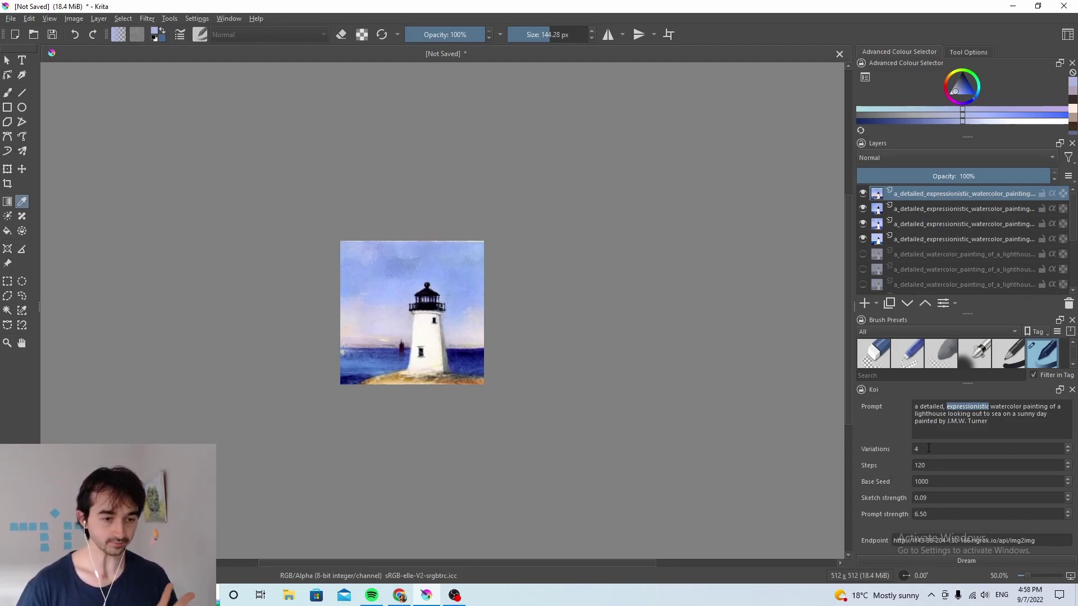
double_click(947, 450)
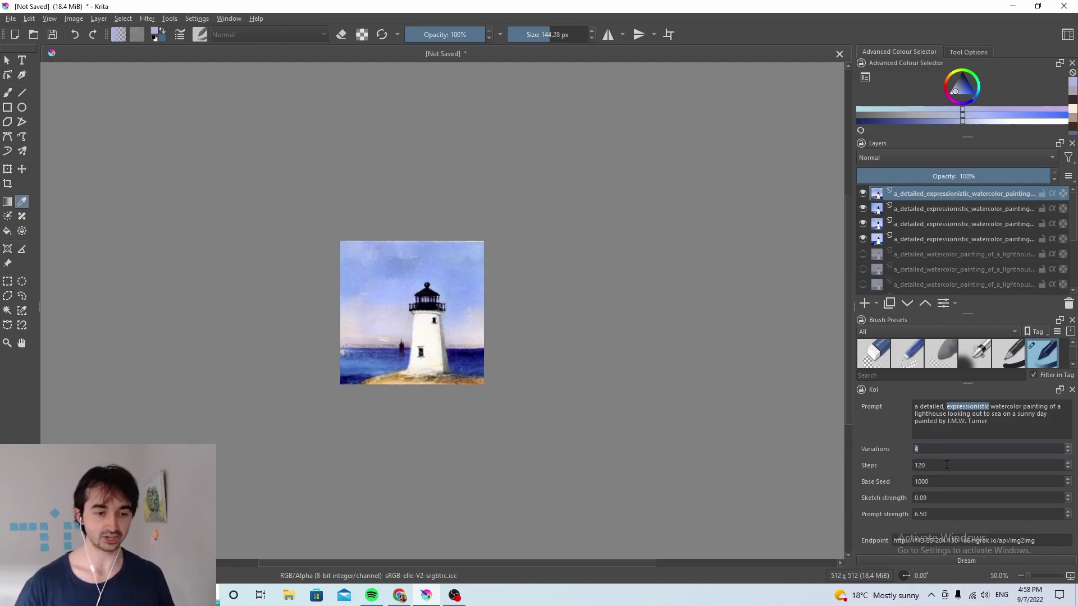
key("Tab")
key("Tab")
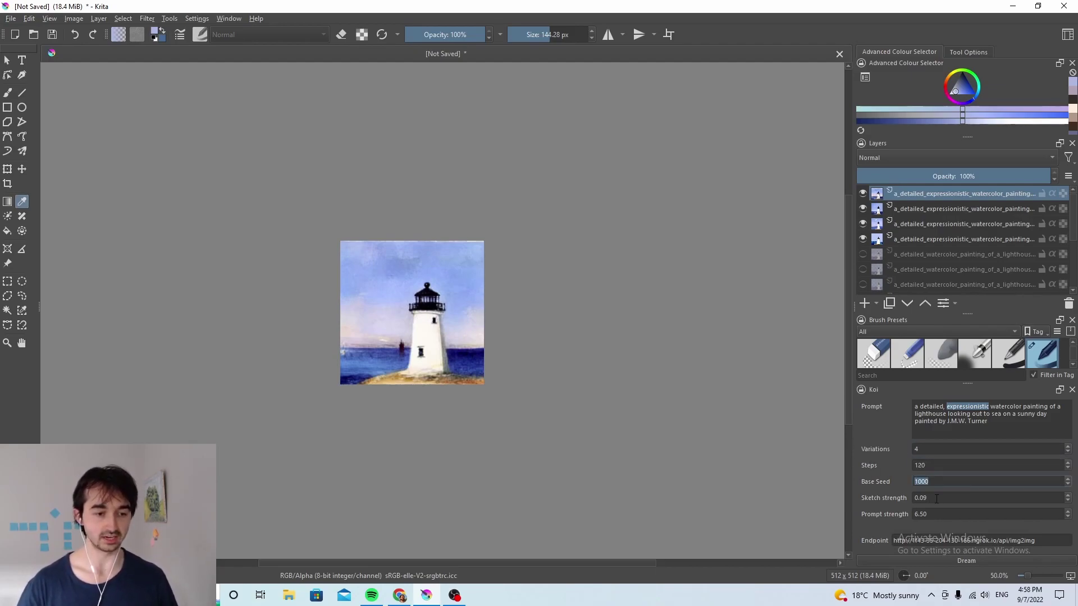
key("Tab")
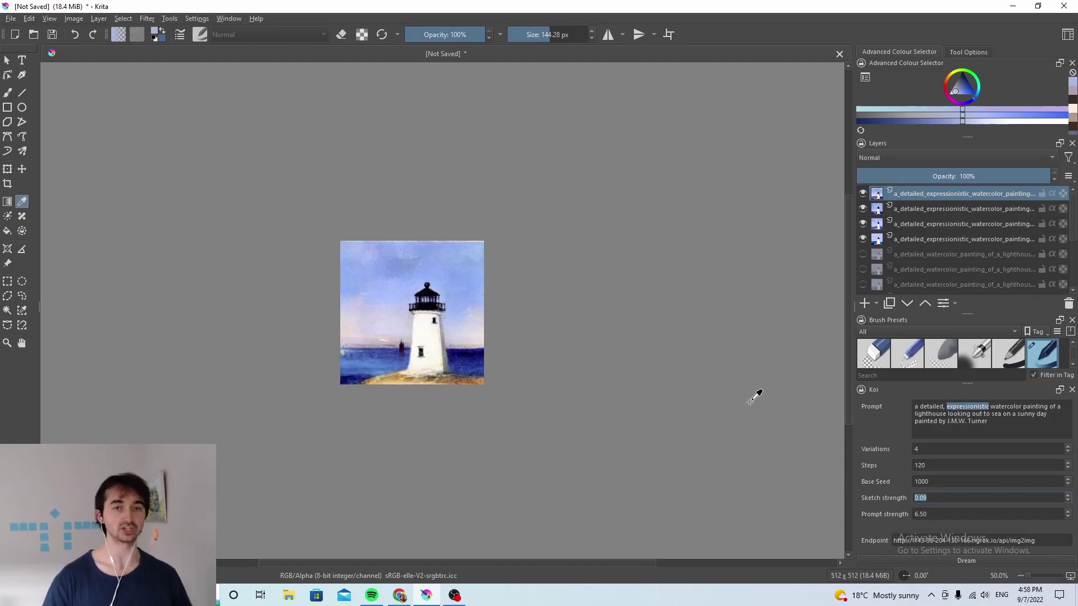
mouse_move(906, 239)
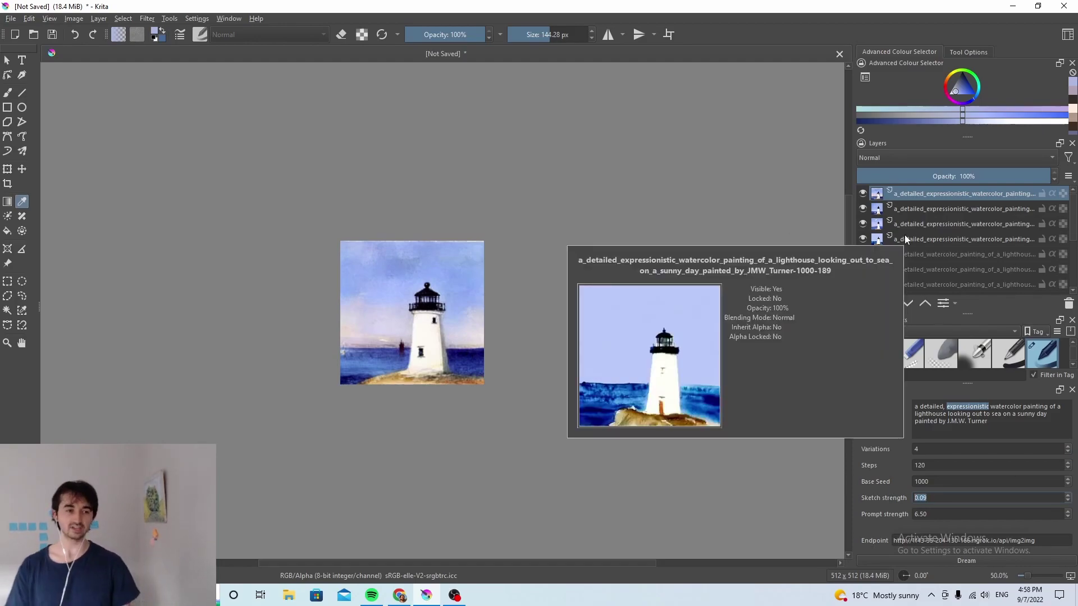
left_click_drag(989, 422, 885, 402)
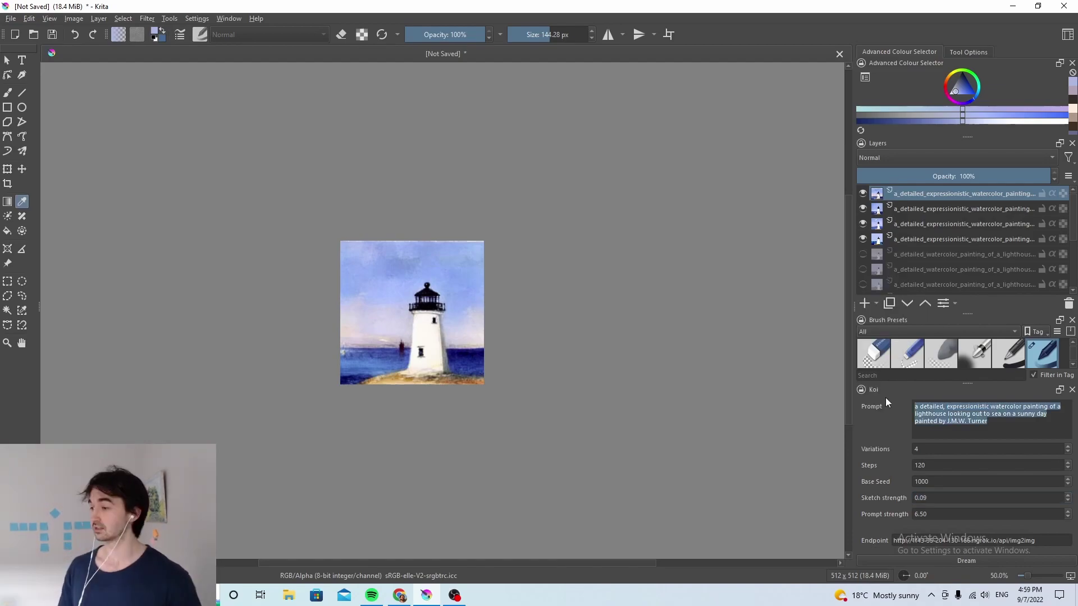